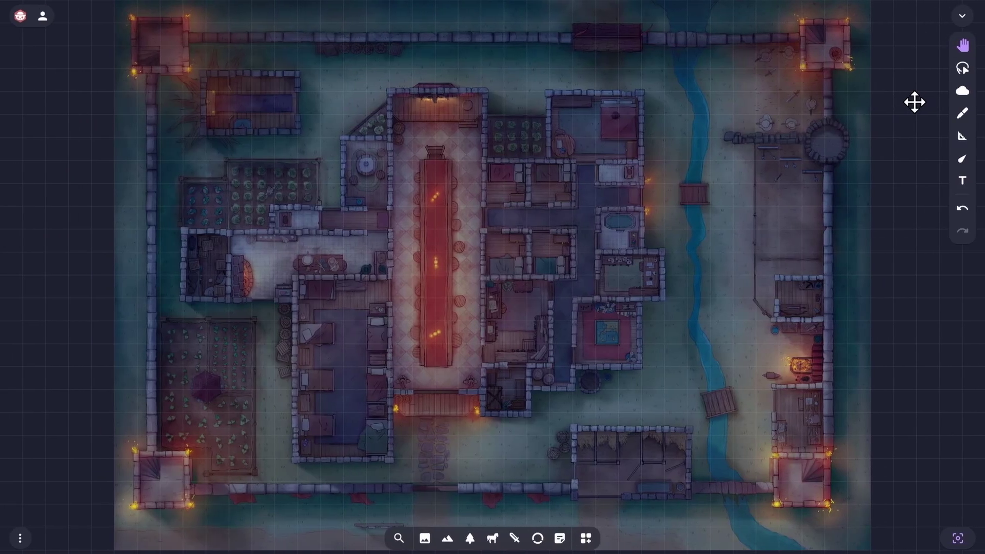
- Activate the Fog tool over the castle map, with the rectangle fog shape selected
left_click(963, 93)
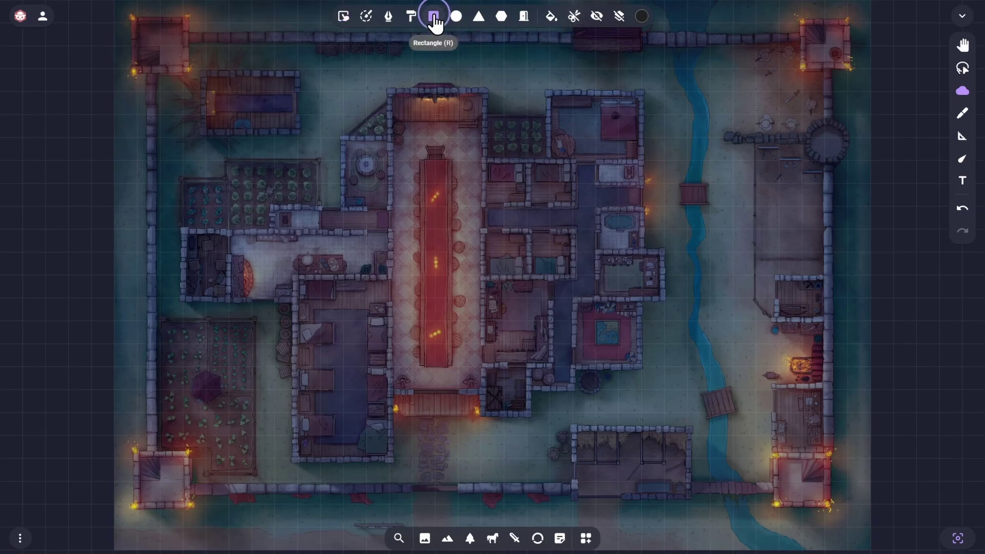
- Drag fog rectangles over the two adjacent central bedrooms, then pan to the lower bedrooms
scroll(516, 175, "up", 8)
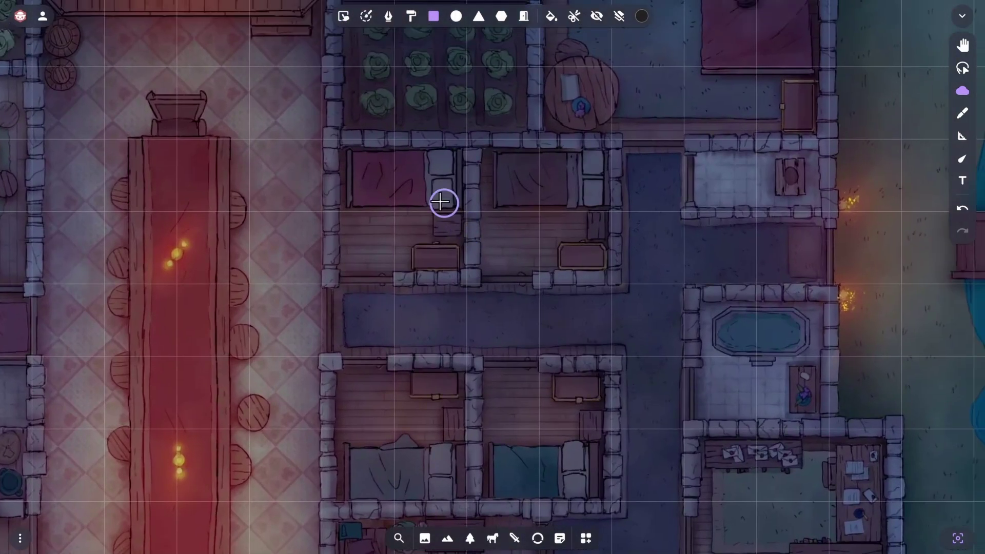
left_click_drag(322, 139, 462, 282)
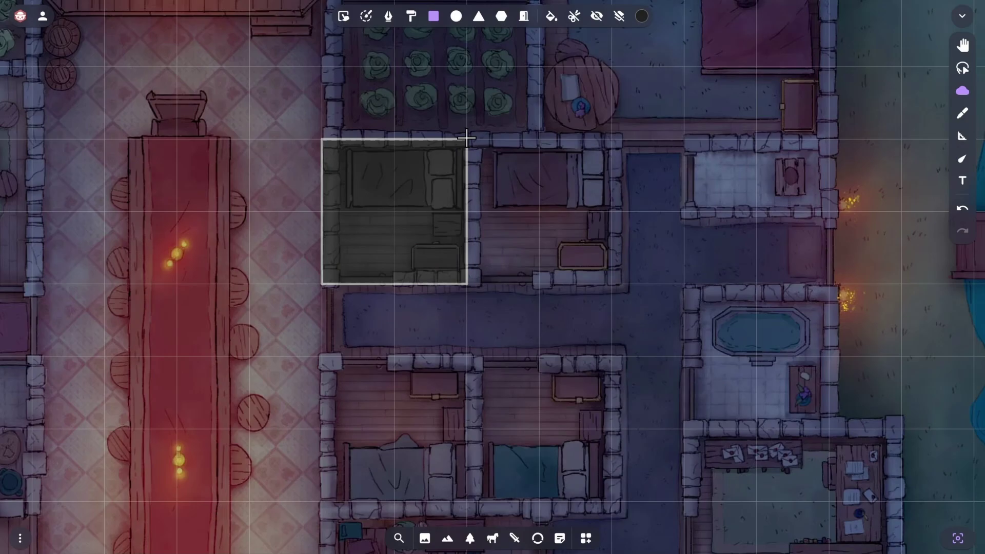
left_click_drag(466, 138, 610, 281)
scroll(631, 276, "up", 2)
scroll(630, 276, "up", 2)
left_click_drag(513, 98, 796, 319)
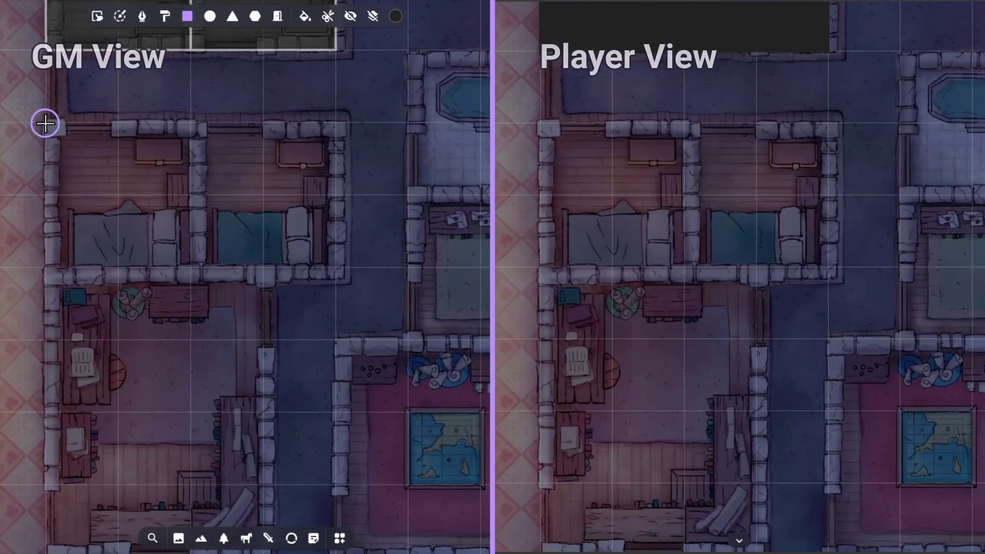
- Fog the two lower bedrooms, the large storeroom and the map room with rectangles
left_click_drag(44, 121, 191, 267)
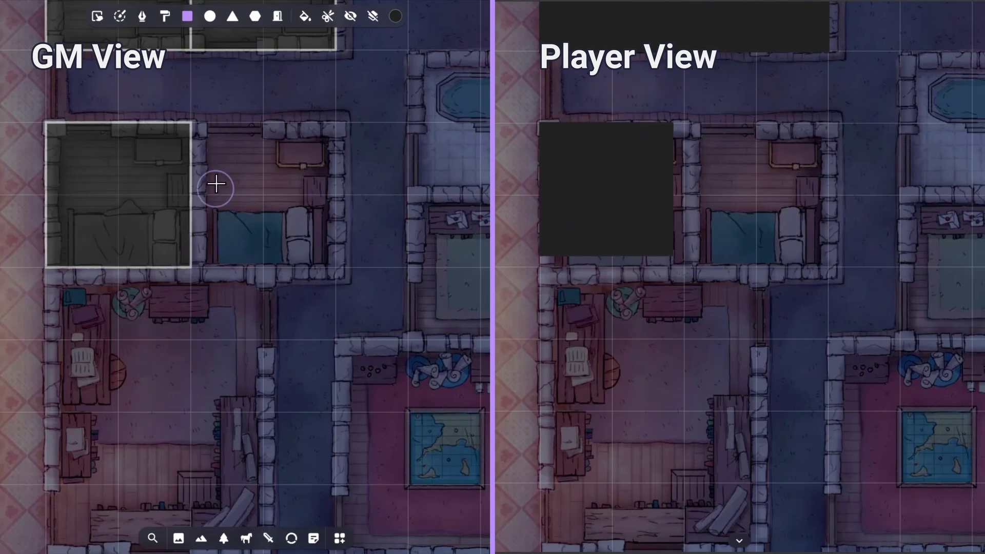
left_click_drag(187, 122, 328, 269)
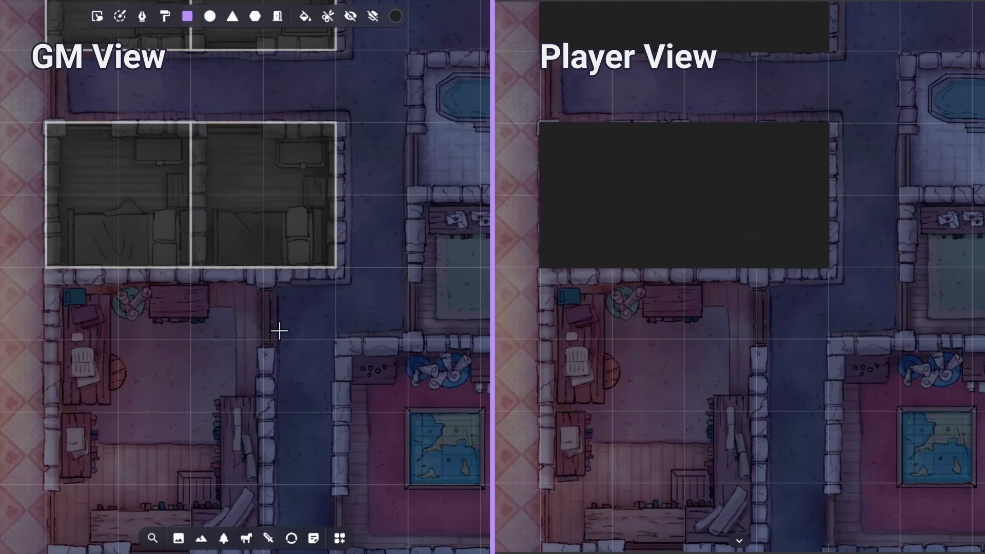
left_click_drag(280, 330, 348, 204)
left_click_drag(117, 144, 332, 427)
left_click_drag(376, 380, 131, 367)
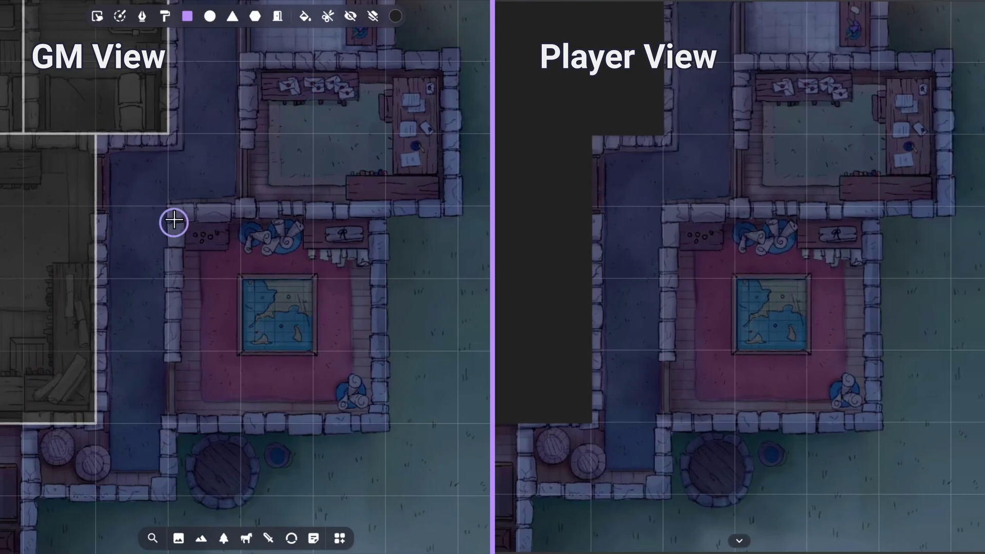
left_click_drag(168, 207, 429, 250)
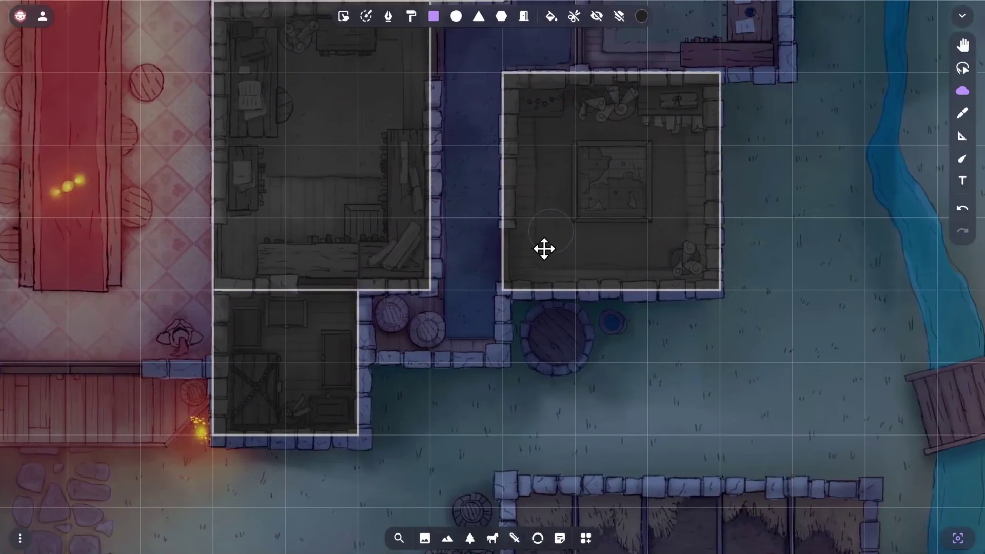
- Fog the small crate room, the desk office and the small room beside the corridor
scroll(544, 249, "up", 10)
scroll(544, 248, "right", 7)
left_click_drag(316, 142, 459, 286)
left_click_drag(315, 289, 533, 431)
scroll(546, 340, "up", 8)
scroll(546, 341, "left", 4)
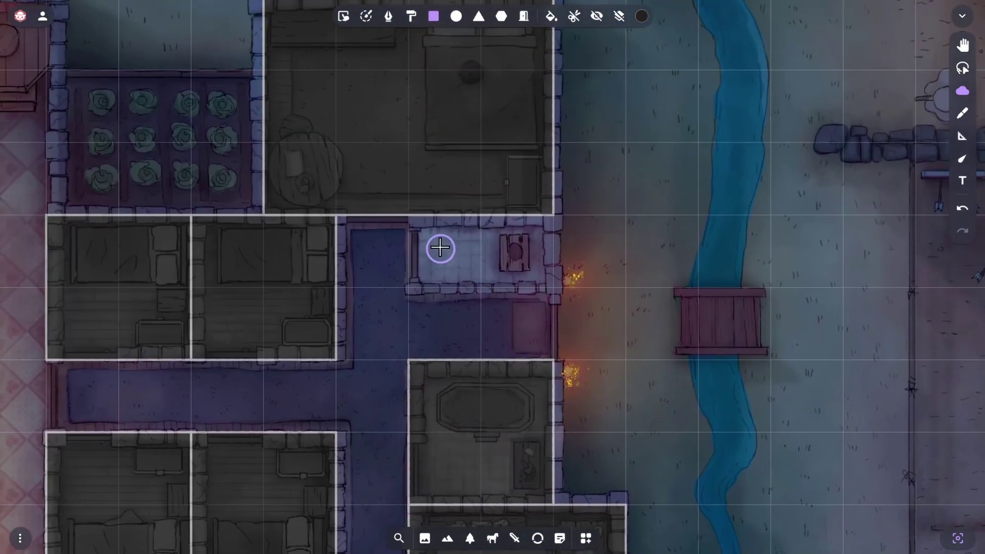
mouse_move(409, 213)
left_mouse_down()
mouse_move(528, 284)
mouse_move(561, 284)
left_mouse_up()
- Pan to the round east tower and switch the fog shape to Circle
scroll(466, 252, "right", 5)
scroll(466, 252, "up", 1)
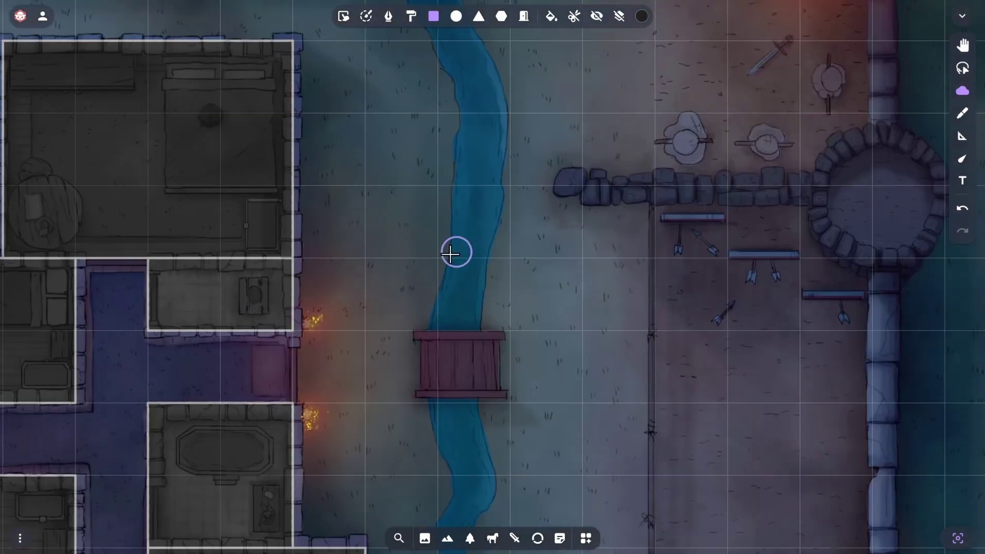
scroll(466, 251, "right", 8)
scroll(466, 252, "up", 2)
left_click(456, 16)
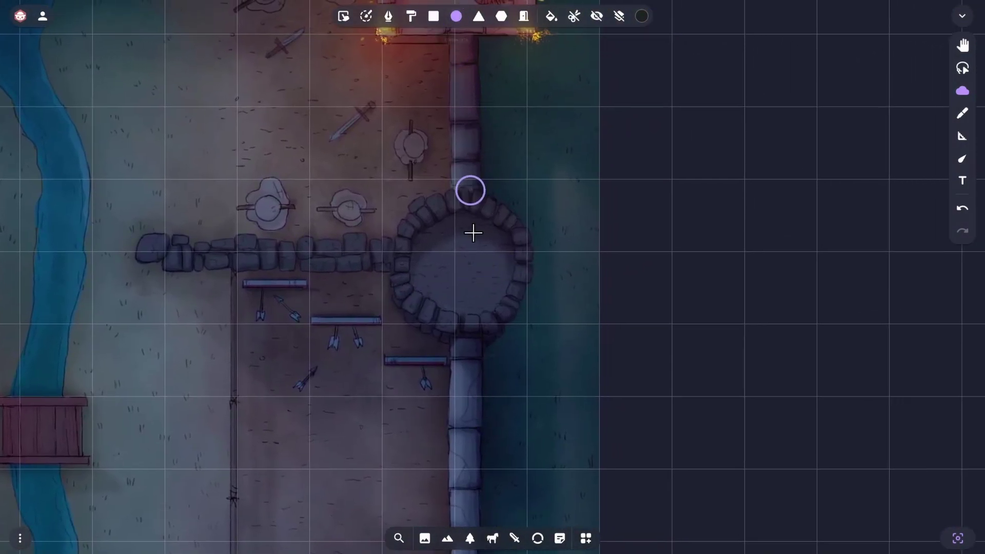
- Cover the round east tower with a circle of fog, then pan to the garden
left_click_drag(465, 264, 527, 269)
scroll(484, 310, "left", 20)
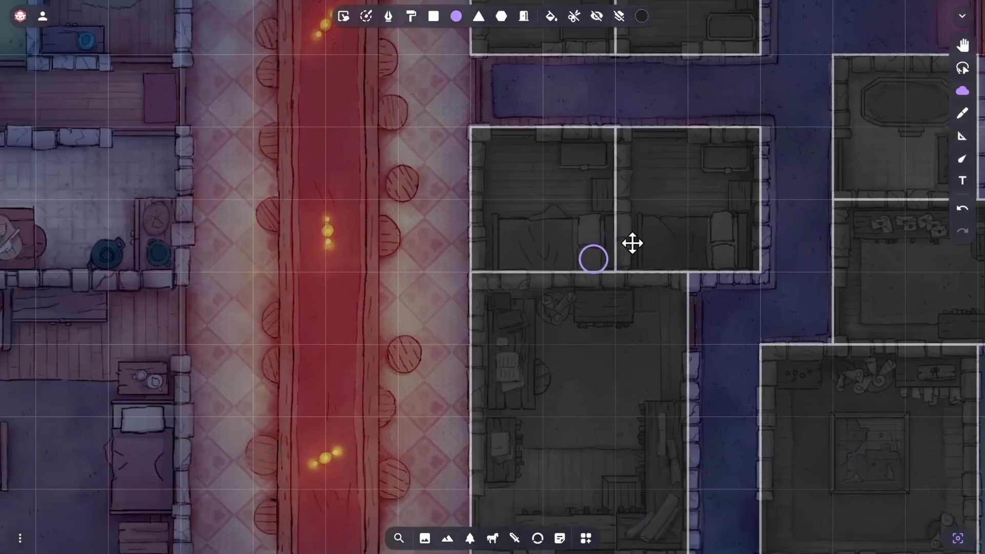
scroll(633, 243, "left", 15)
scroll(498, 284, "down", 3)
- Fog the garden pavilion with a hexagonal polygon shape
left_click(501, 17)
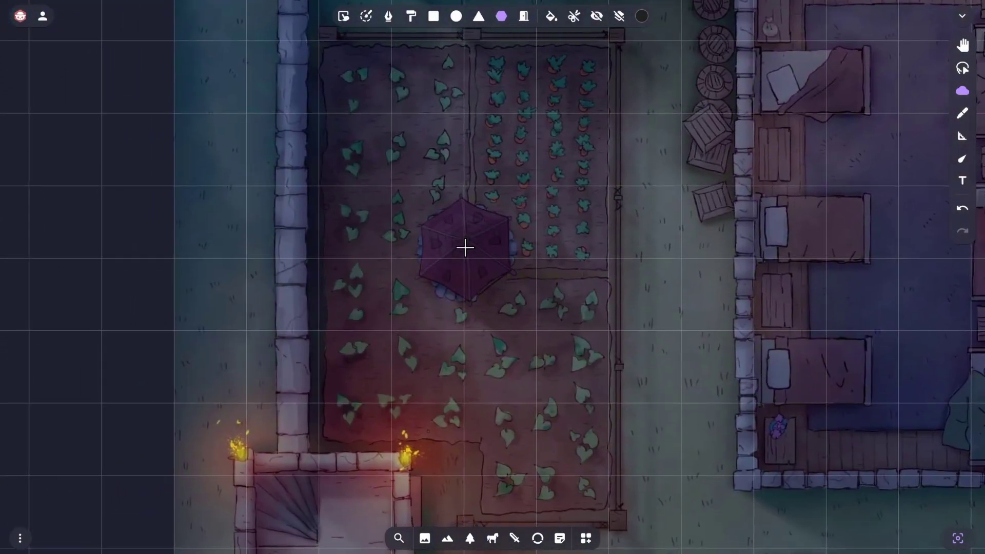
left_click_drag(467, 250, 462, 203)
scroll(646, 215, "right", 15)
scroll(440, 205, "up", 4)
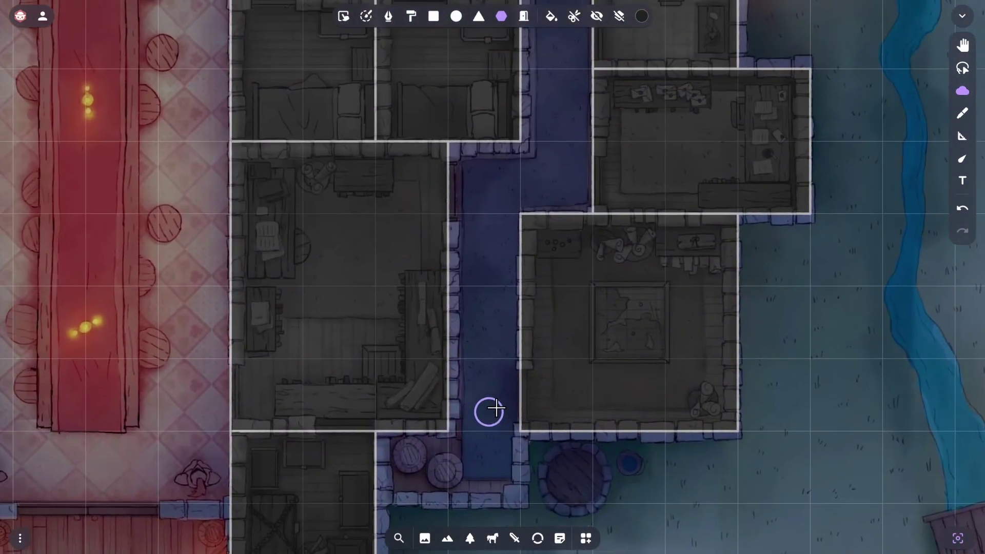
- Fog the vertical, lower and horizontal corridors plus the barrel room and side room with rectangles
scroll(496, 292, "down", 2)
scroll(496, 323, "up", 3)
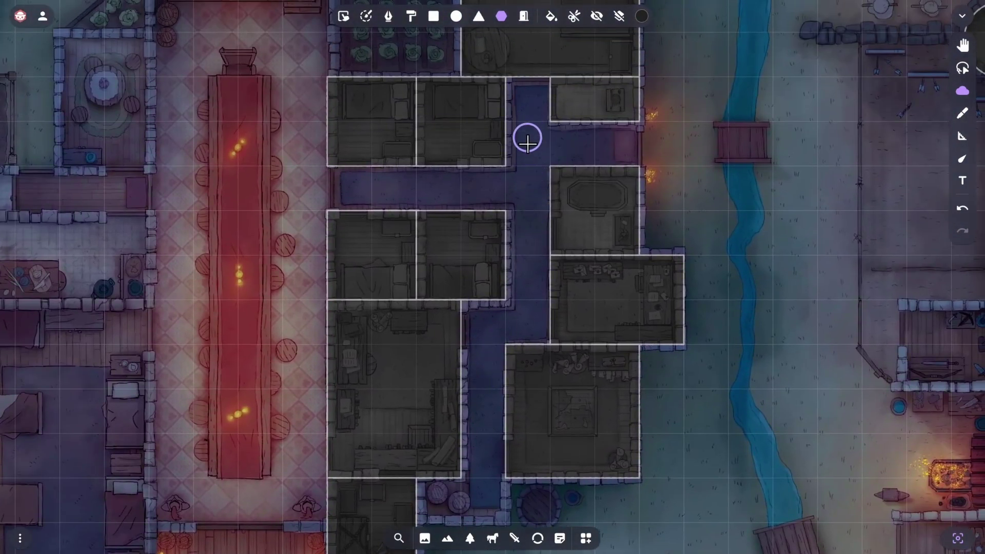
left_click(434, 16)
left_click_drag(506, 80, 525, 332)
left_click_drag(462, 303, 506, 521)
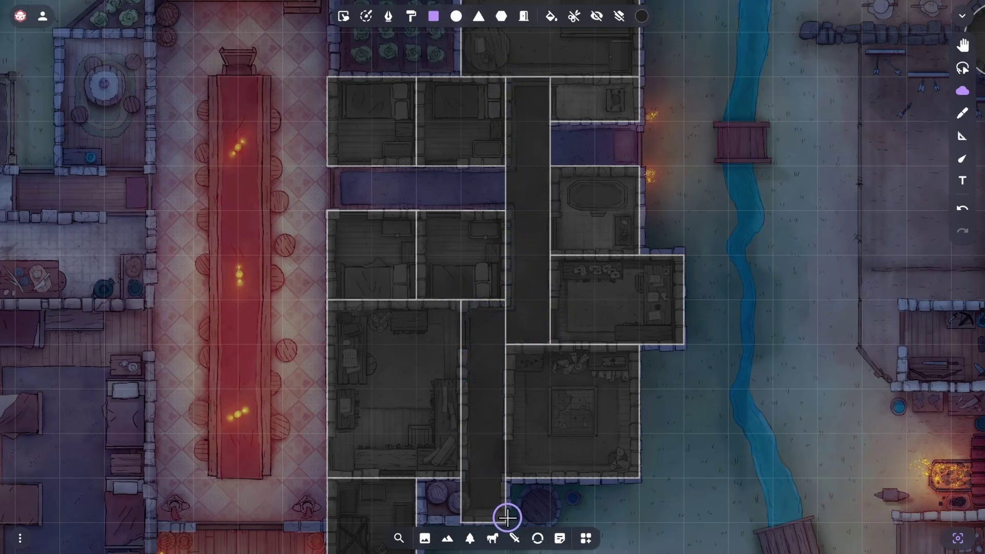
left_click_drag(417, 477, 462, 522)
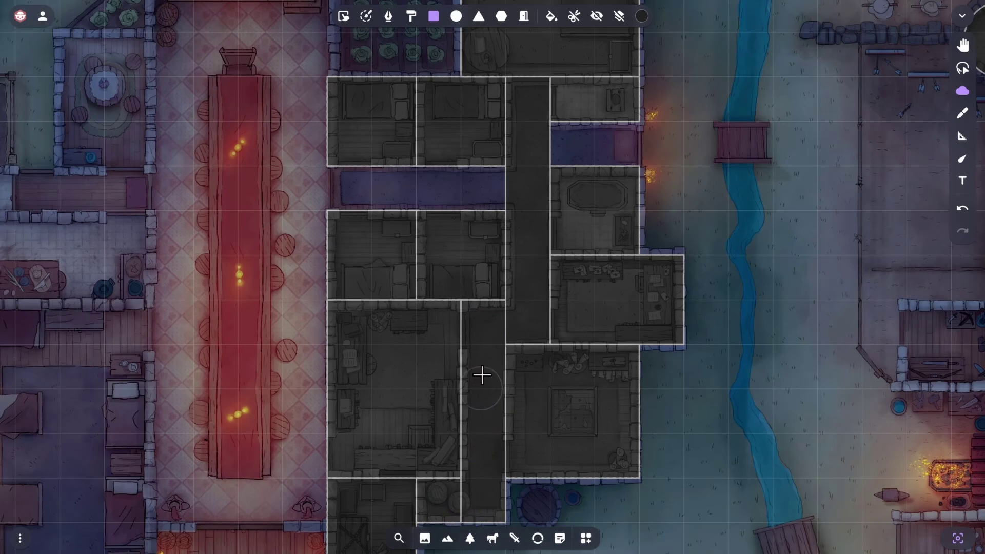
left_click_drag(328, 166, 497, 209)
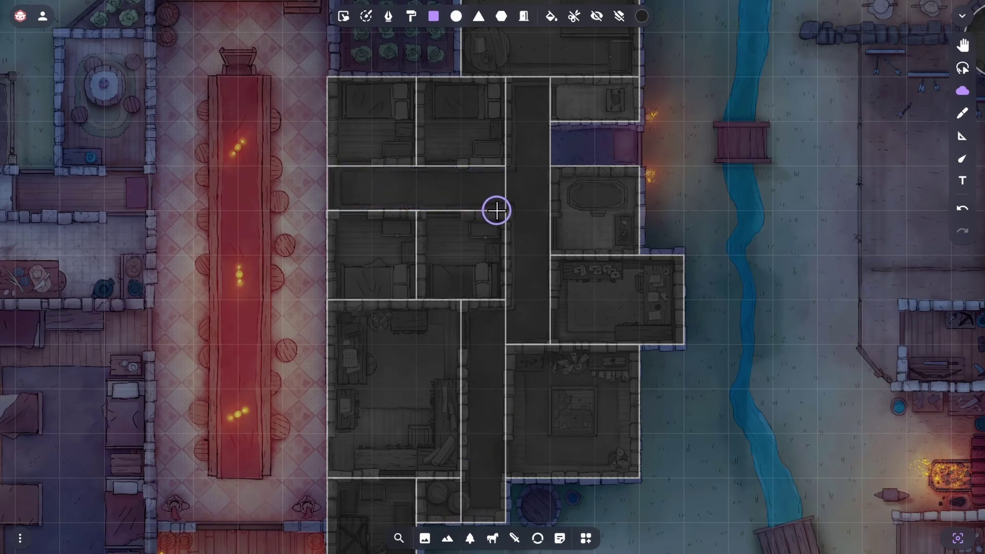
left_click_drag(551, 122, 636, 164)
- Merge the corridor fog pieces into one continuous fogged area
left_click(366, 16)
mouse_move(530, 125)
left_mouse_down()
mouse_move(536, 130)
mouse_move(504, 171)
mouse_move(522, 262)
mouse_move(488, 360)
mouse_move(487, 429)
mouse_move(462, 498)
mouse_move(446, 504)
left_mouse_up()
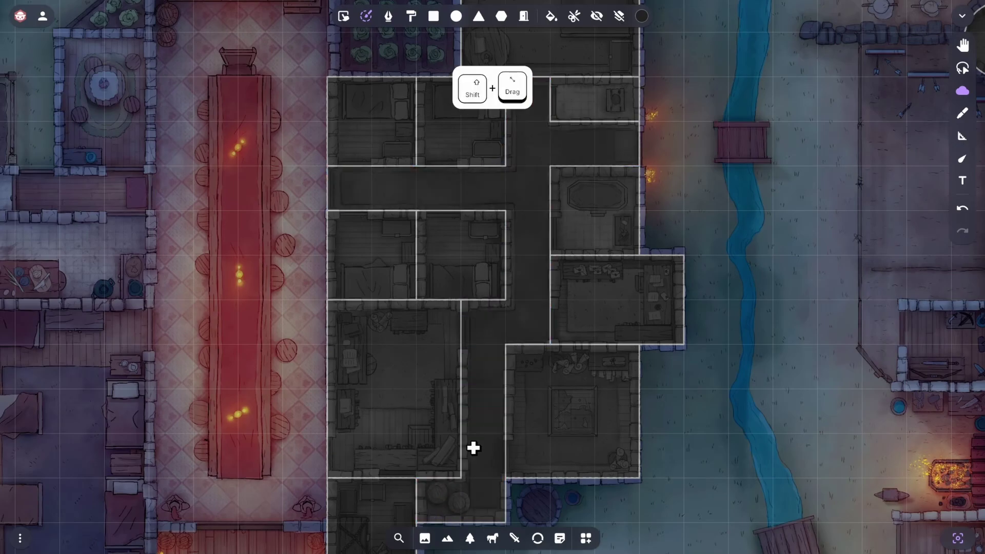
scroll(501, 345, "down", 5)
left_click_drag(518, 336, 390, 321)
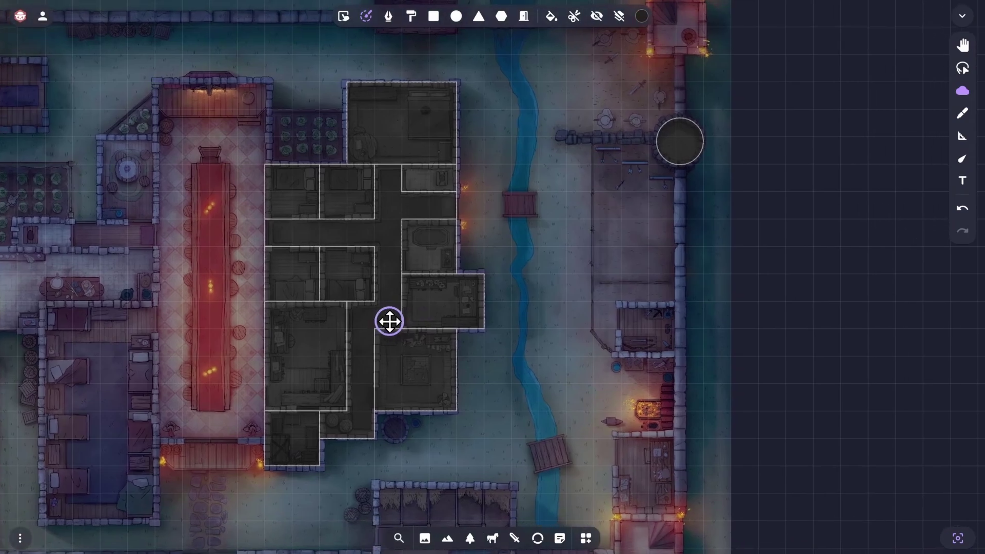
scroll(535, 238, "up", 5)
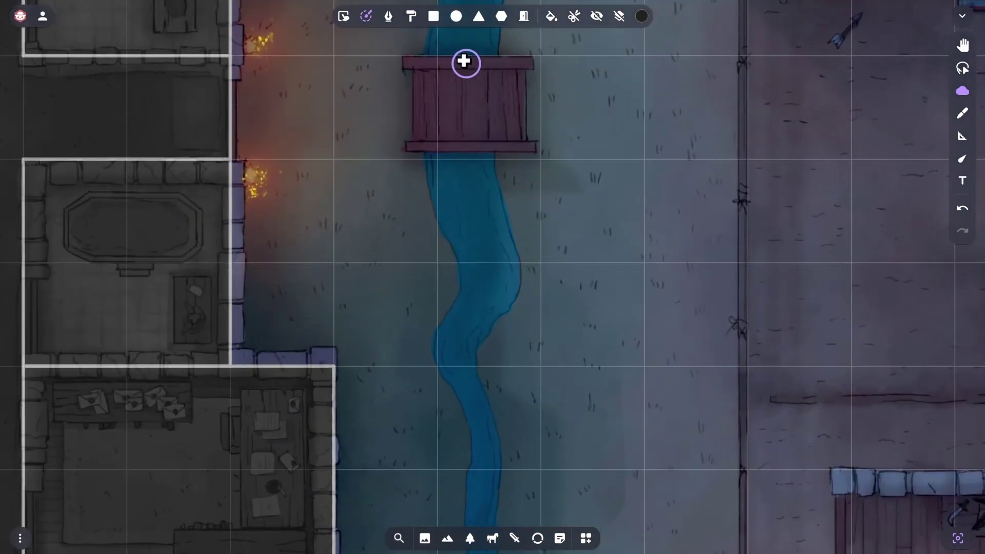
left_click(411, 16)
- Draw a freehand fog patch across the river and edit its points
mouse_move(539, 185)
left_mouse_down()
mouse_move(556, 288)
mouse_move(686, 418)
mouse_move(451, 421)
mouse_move(503, 334)
mouse_move(354, 237)
mouse_move(352, 165)
mouse_move(459, 200)
mouse_move(503, 184)
left_mouse_up()
left_click(344, 16)
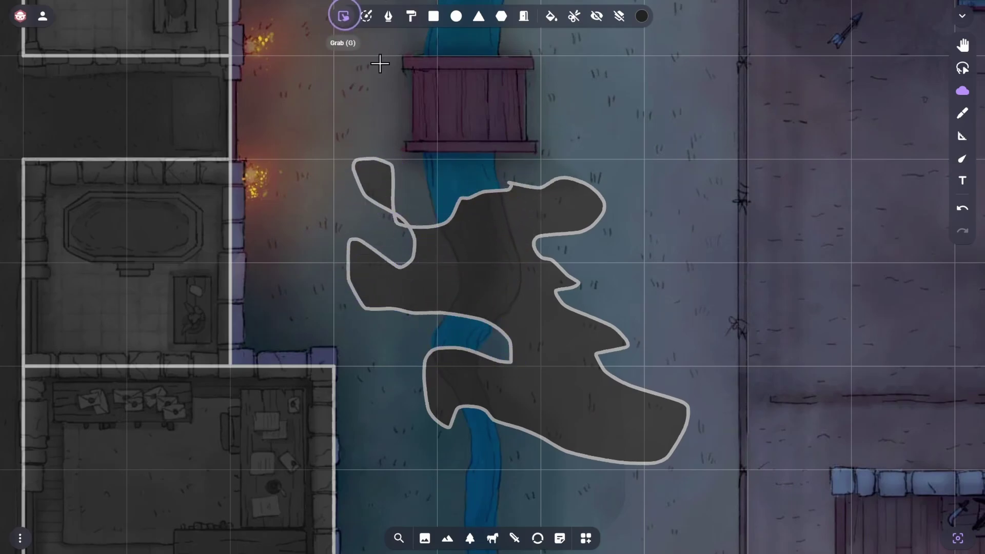
left_click(555, 324)
left_click(565, 479)
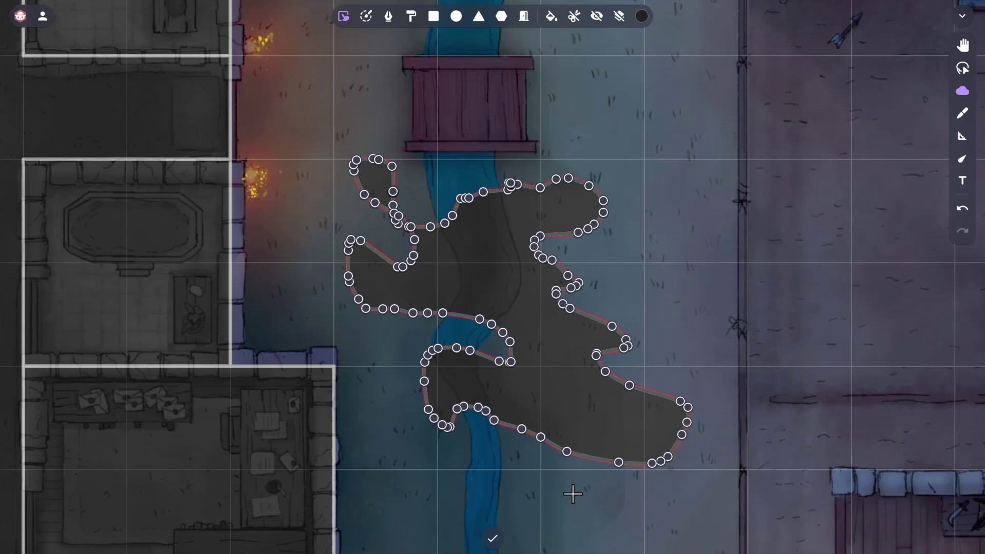
left_click(664, 252)
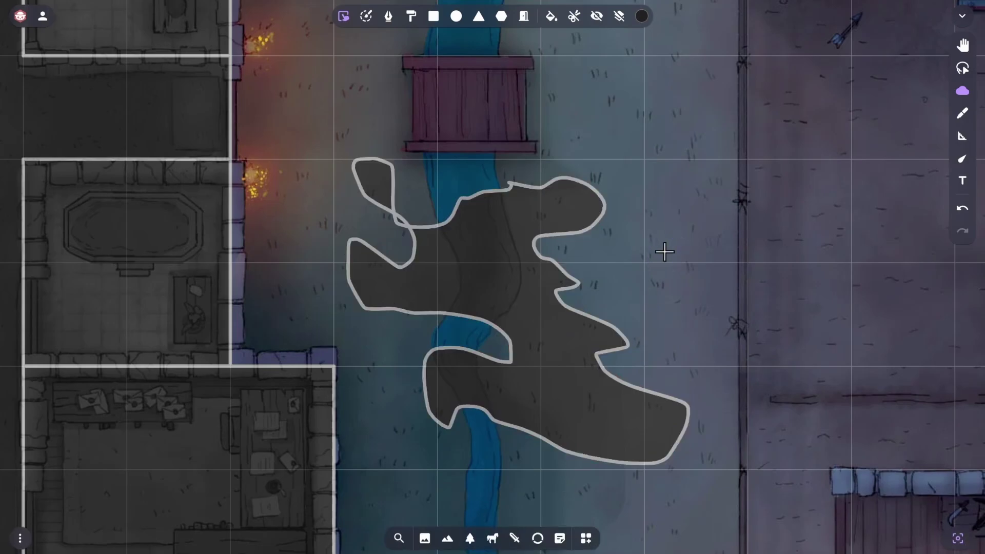
- Delete the freehand fog shape over the river near the wooden bridge
left_click(550, 339)
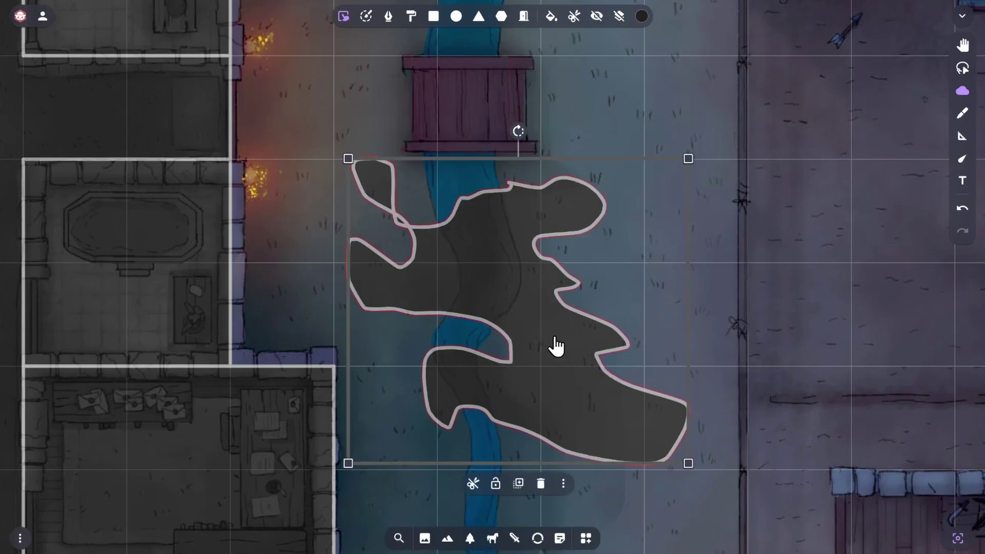
left_click(540, 481)
scroll(557, 393, "down", 5)
left_click_drag(563, 385, 626, 297)
- Using Ctrl+Alt+R rectangle fog, cover the corner towers and the large bottom building
key("ctrl+alt")
key("ctrl+alt+r")
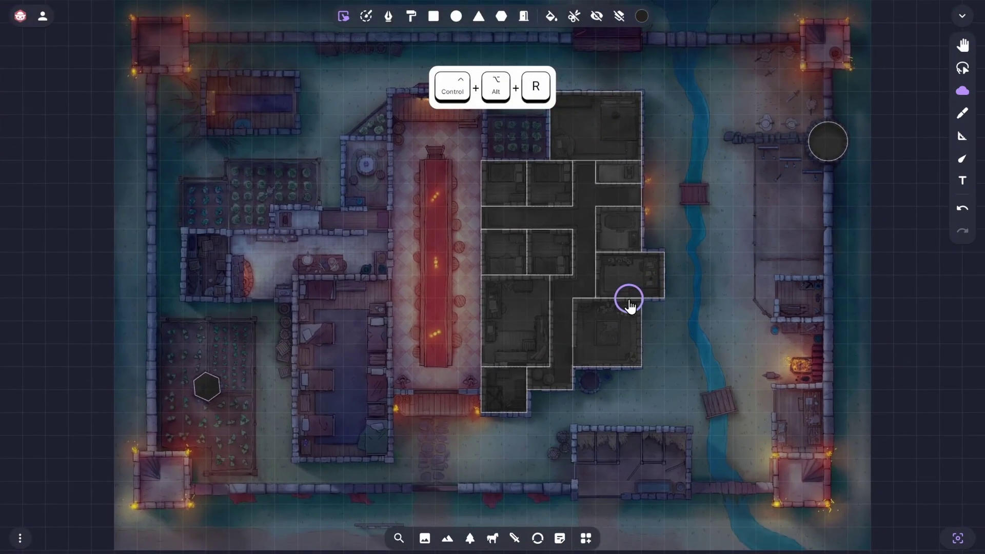
left_click_drag(206, 69, 297, 137)
left_click_drag(137, 23, 183, 69)
left_click_drag(801, 22, 847, 68)
left_click_drag(778, 275, 825, 321)
mouse_move(779, 390)
left_mouse_down()
mouse_move(825, 457)
mouse_move(825, 506)
left_mouse_up()
mouse_move(573, 429)
left_mouse_down()
mouse_move(594, 462)
mouse_move(618, 462)
left_mouse_up()
left_click_drag(640, 430, 665, 463)
left_click_drag(572, 428, 690, 498)
- Fog the bottom-left tower, left rooms, great hall and courtyard, then fill the whole map
left_click_drag(137, 457, 184, 506)
left_click_drag(183, 229, 230, 298)
mouse_move(275, 206)
left_mouse_down()
mouse_move(321, 229)
mouse_move(371, 229)
left_mouse_up()
left_click_drag(343, 137, 389, 205)
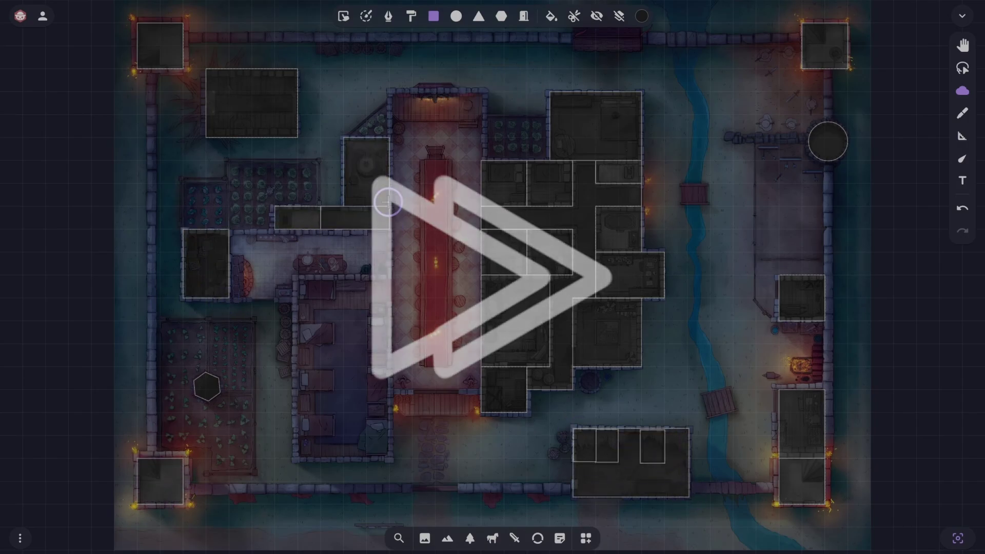
left_click_drag(390, 91, 482, 390)
left_click_drag(297, 275, 390, 458)
left_click_drag(149, 34, 825, 489)
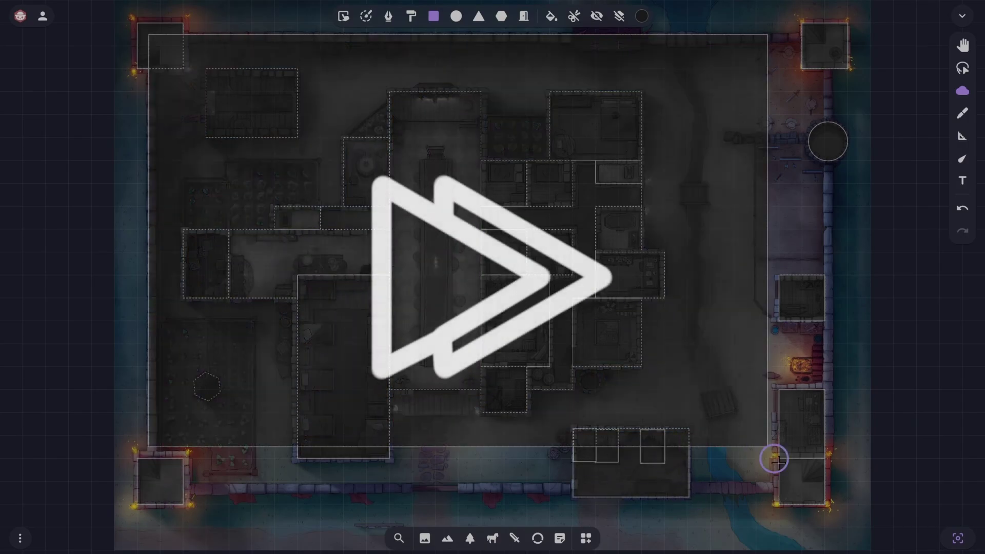
left_click(551, 21)
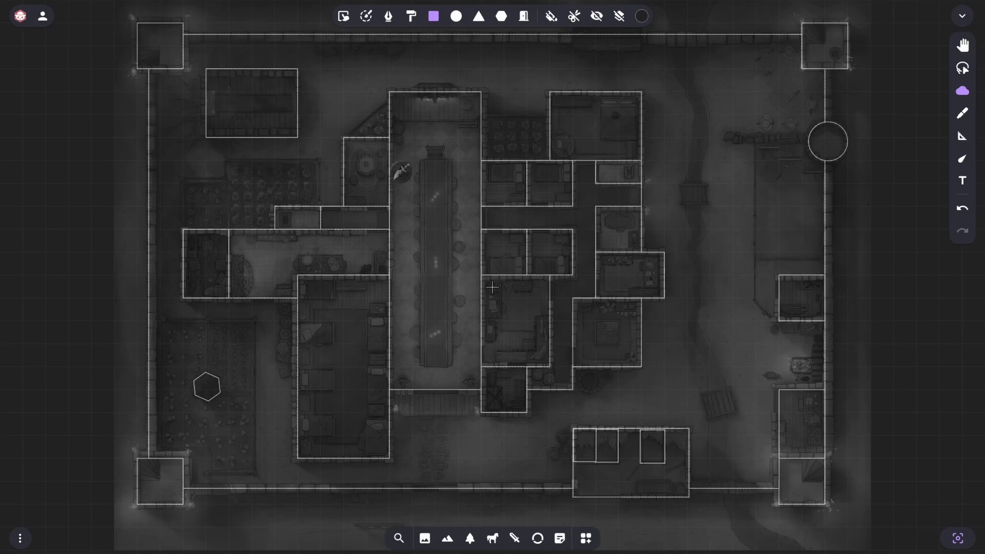
- Reveal the long hall with the fog toggle and move the token down it
left_click(366, 16)
key("alt")
left_click(207, 262, "alt")
scroll(97, 217, "up", 3)
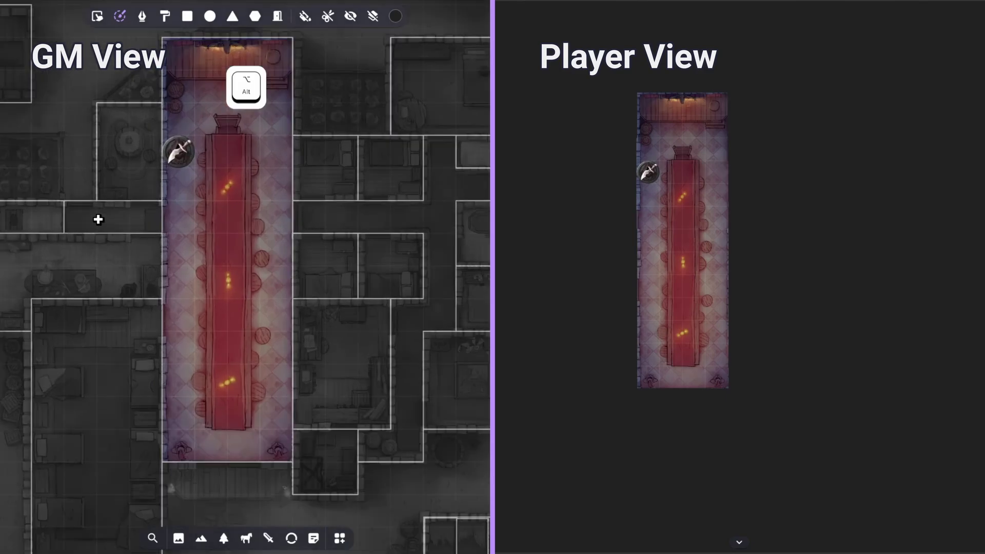
left_click_drag(111, 259, 289, 244)
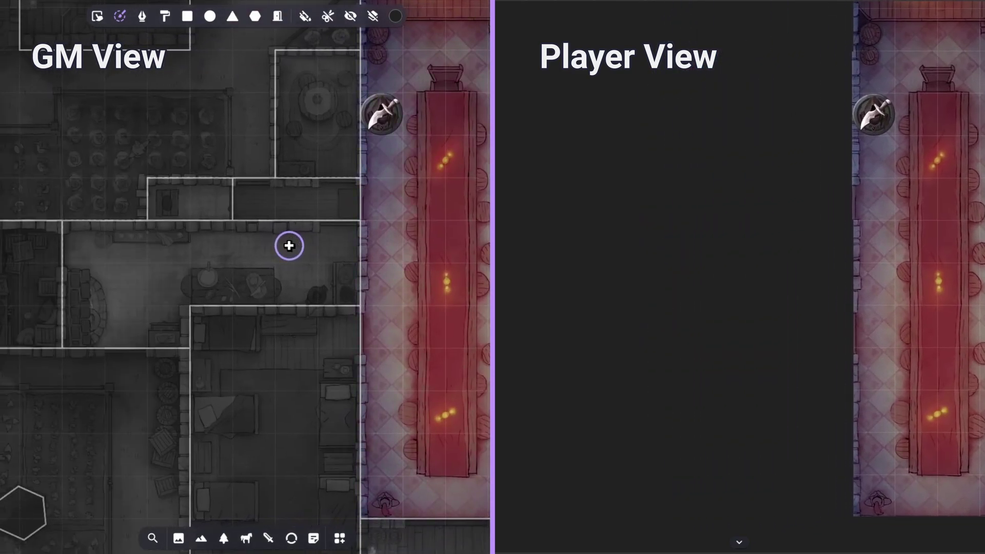
left_click_drag(869, 121, 874, 200)
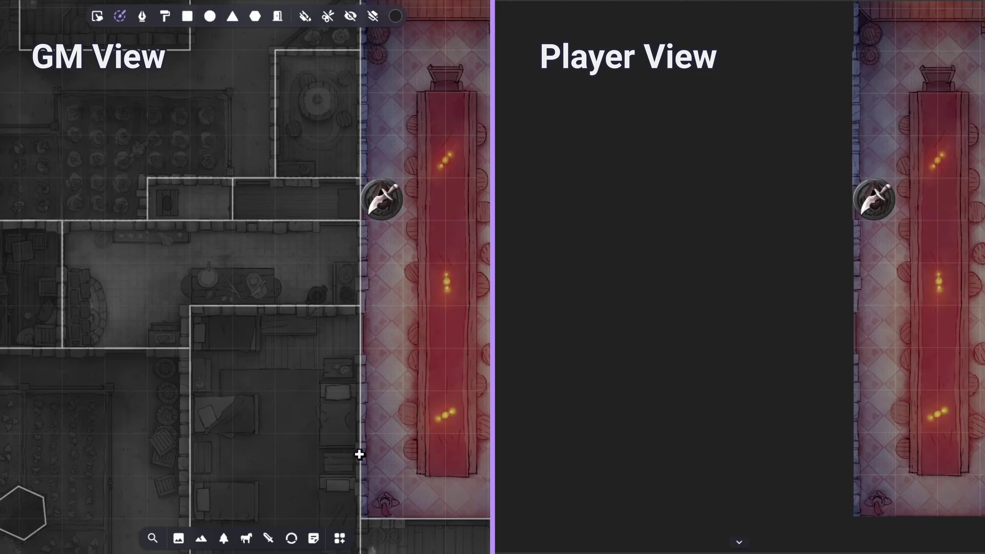
- Reveal the corridor room and kitchen, move the token into each, then re-fog the long hall
left_click(315, 200, "alt")
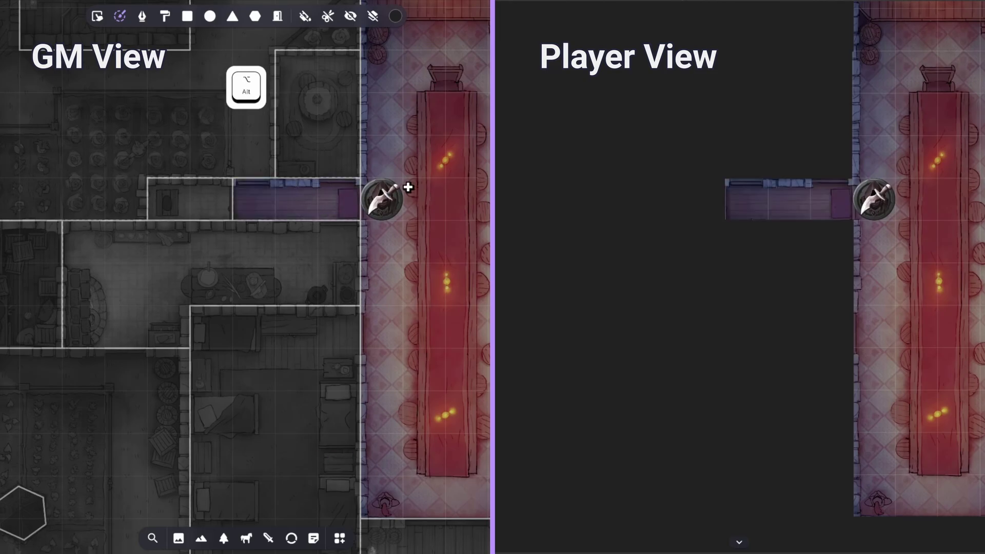
left_click_drag(873, 178, 830, 179)
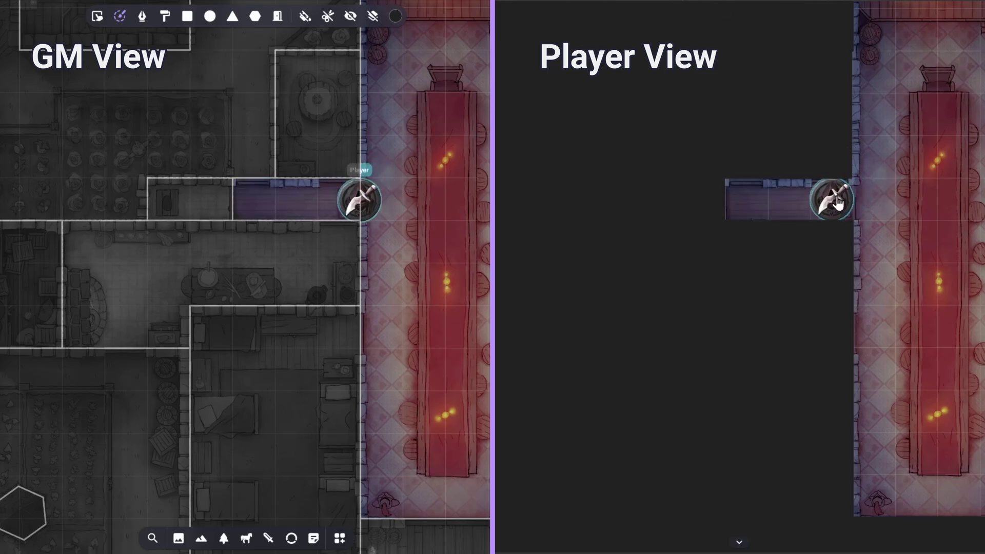
left_click(316, 263, "alt")
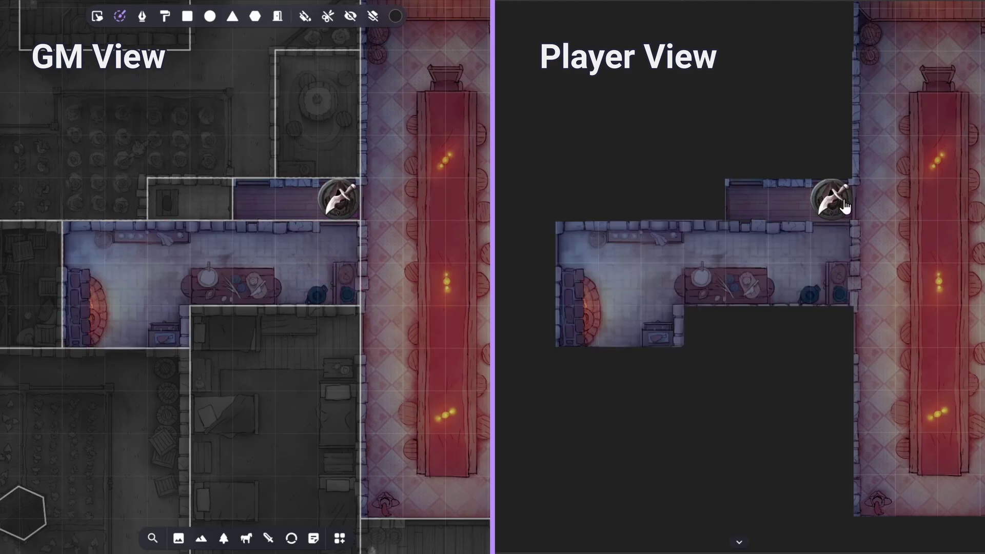
left_click_drag(837, 208, 837, 247)
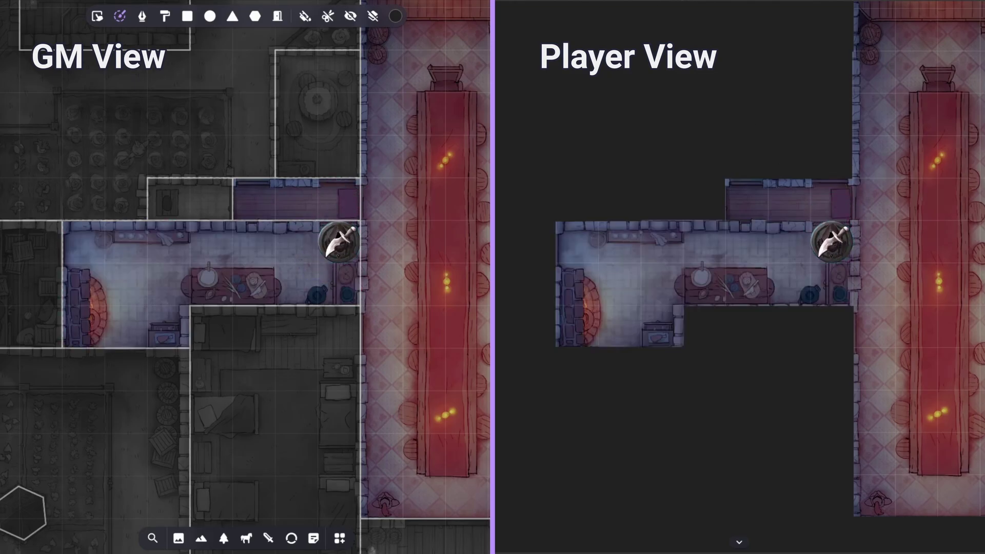
left_click(420, 300, "alt")
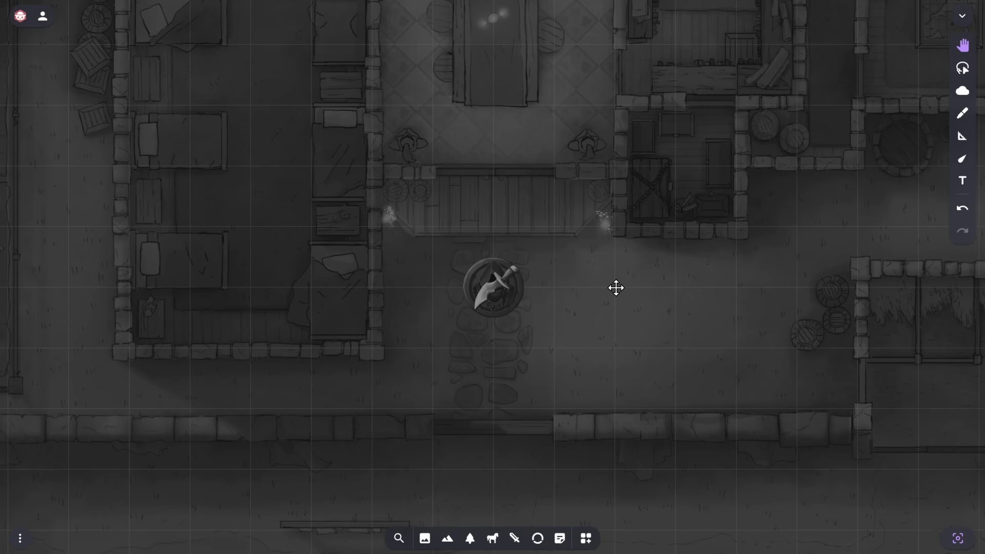
- Add a 30 ft light to the dagger token and reopen its Light Settings
left_click(516, 299)
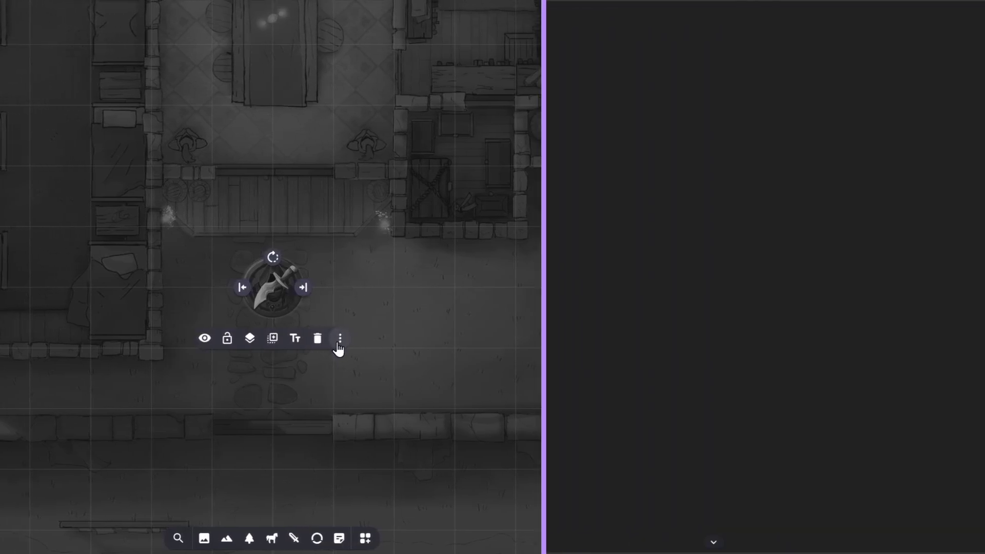
left_click(561, 339)
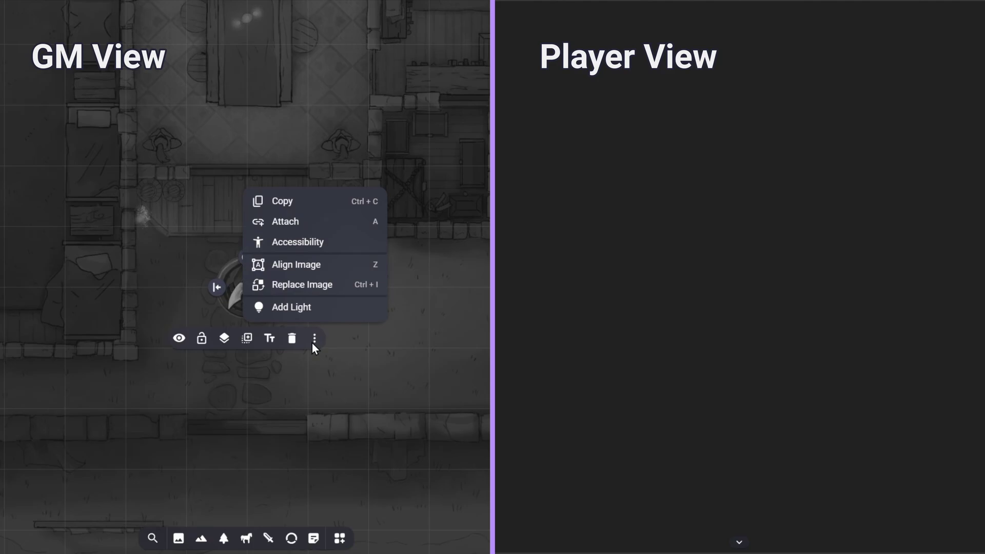
left_click(327, 308)
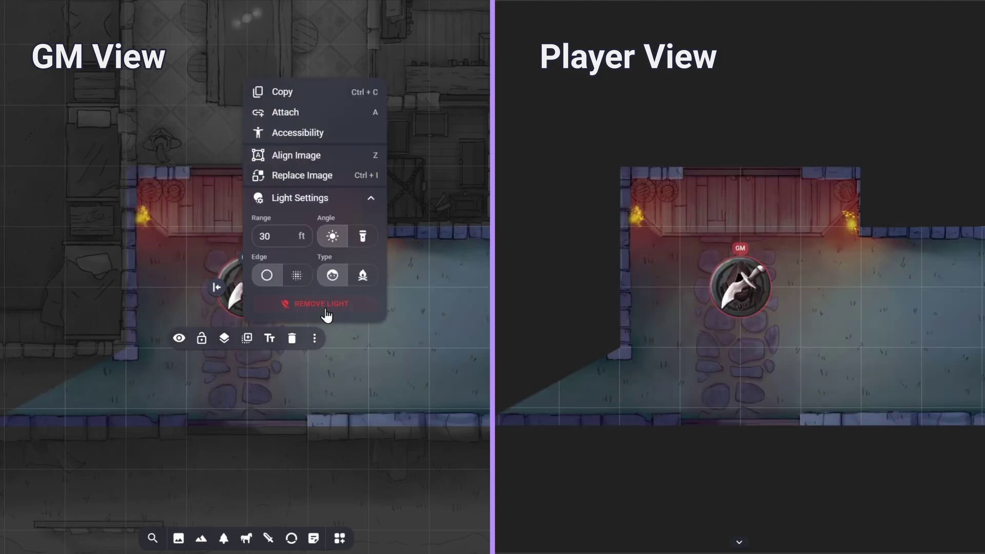
left_click(406, 311)
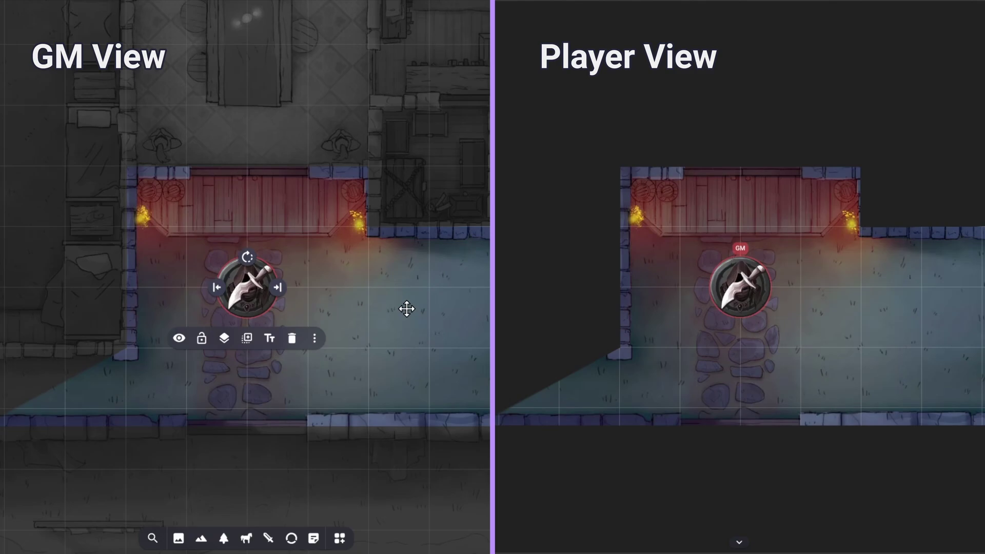
left_click(315, 341)
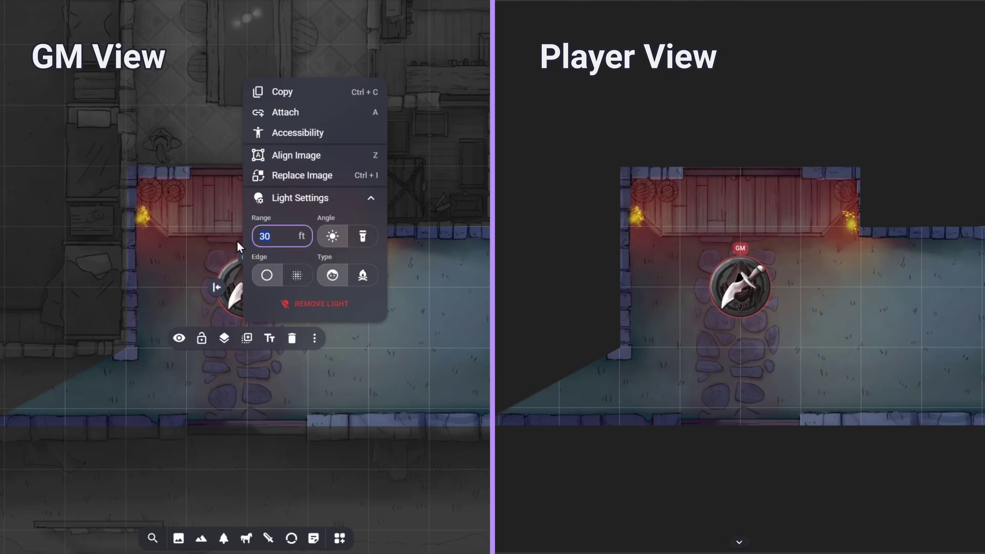
- Set the token light's range to 10 ft and give it the soft, dotted edge
type("10")
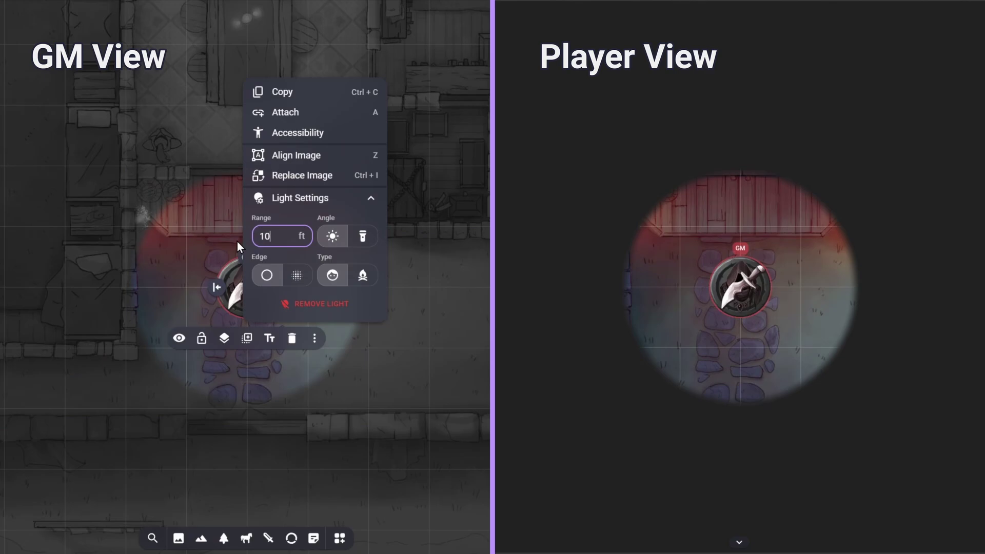
key("Escape")
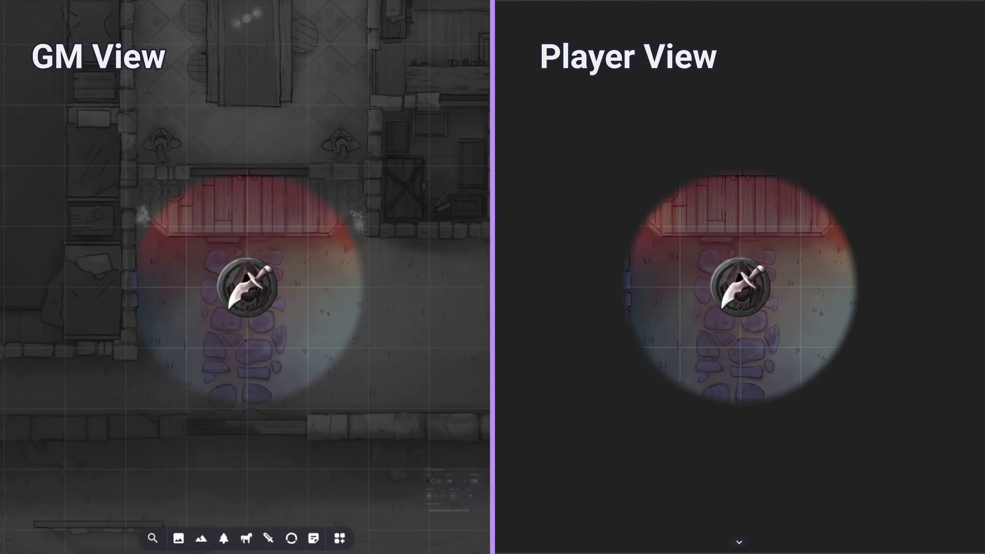
left_click(257, 300)
left_click(315, 337)
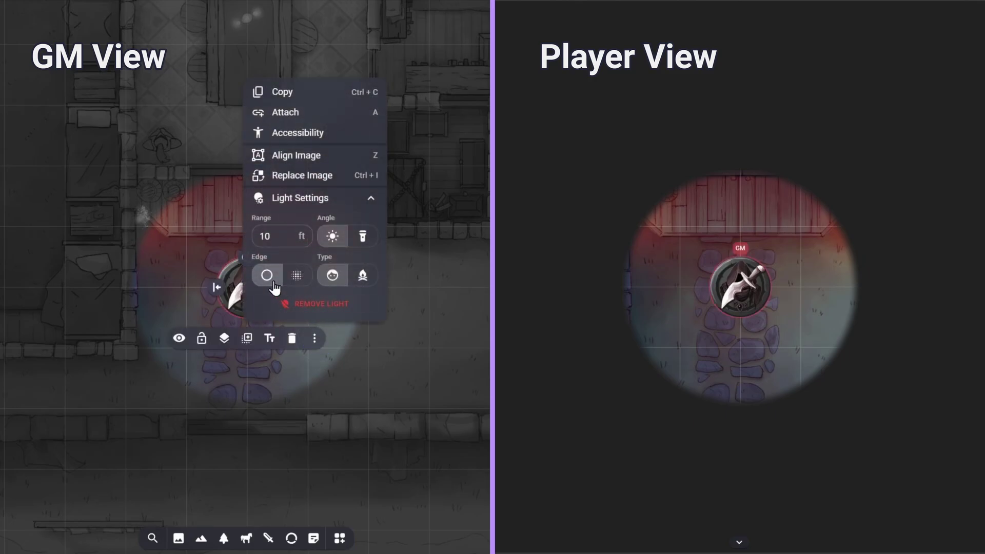
left_click(305, 288)
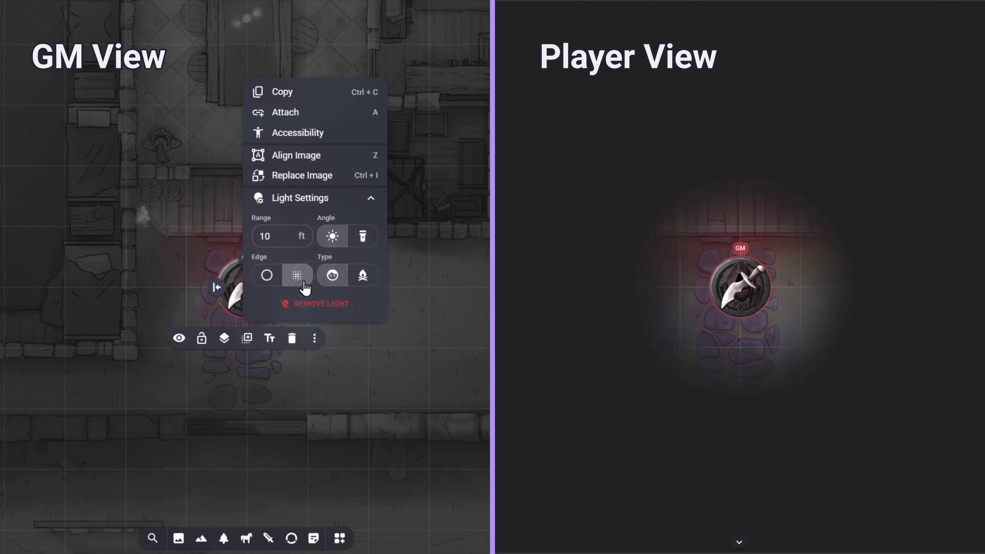
key("Escape")
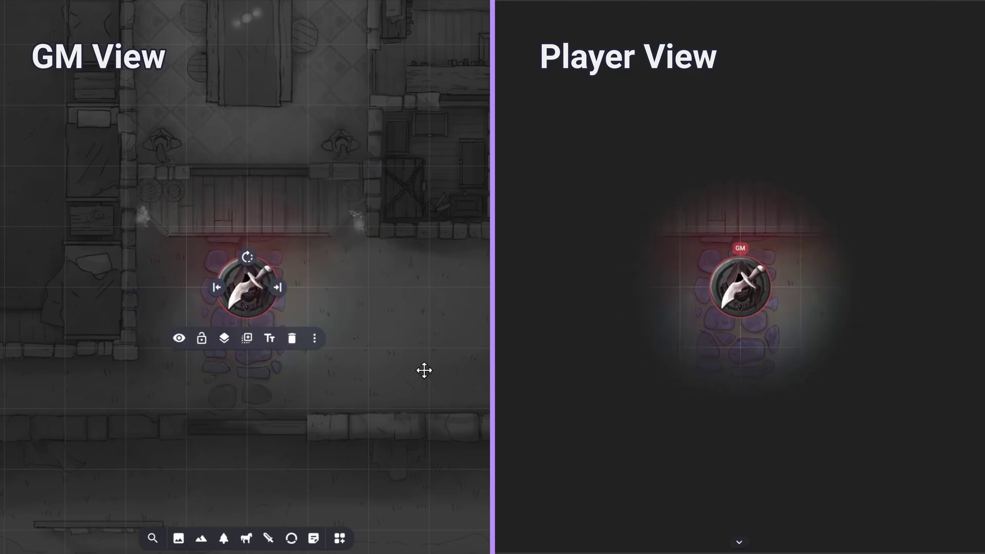
left_click(315, 340)
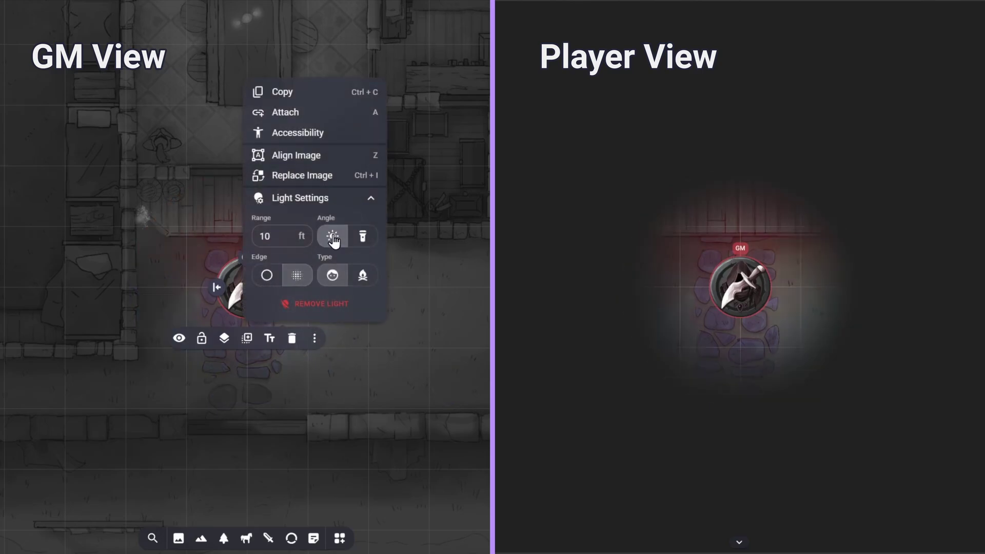
- Turn the dagger token's light into a cone aimed down-right, then remove the light entirely
left_click(363, 236)
left_click(435, 268)
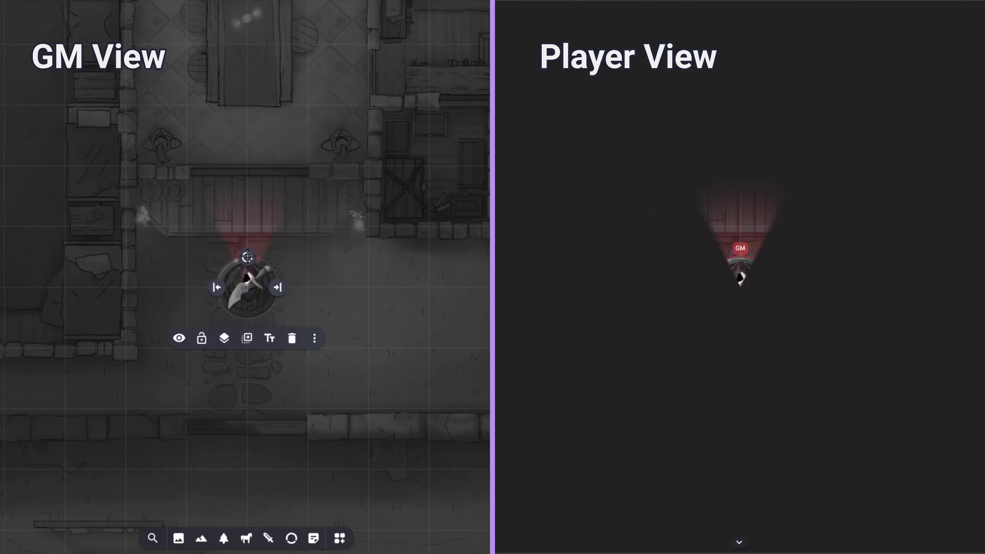
mouse_move(248, 255)
left_mouse_down()
mouse_move(282, 284)
mouse_move(263, 317)
mouse_move(218, 316)
mouse_move(211, 277)
mouse_move(247, 256)
left_mouse_up()
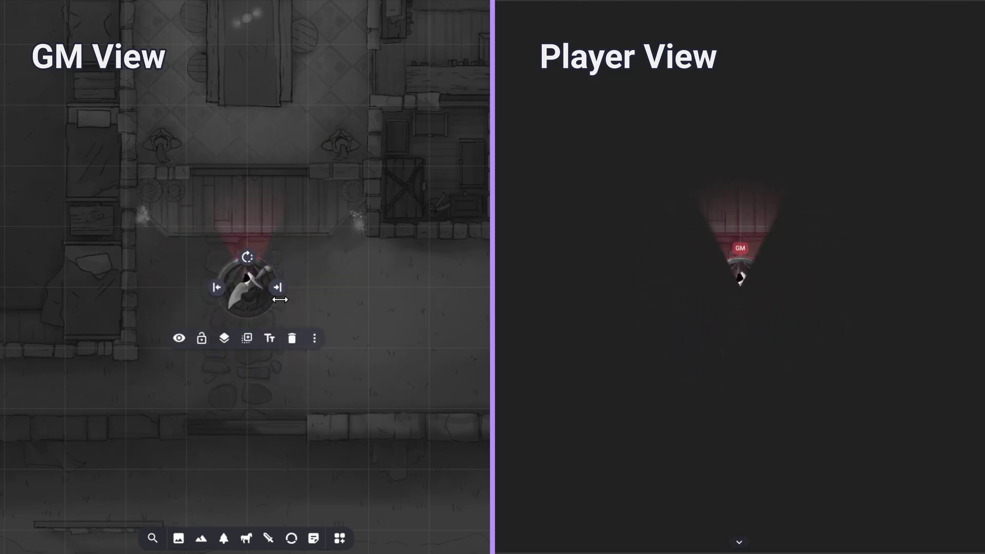
left_click(315, 339)
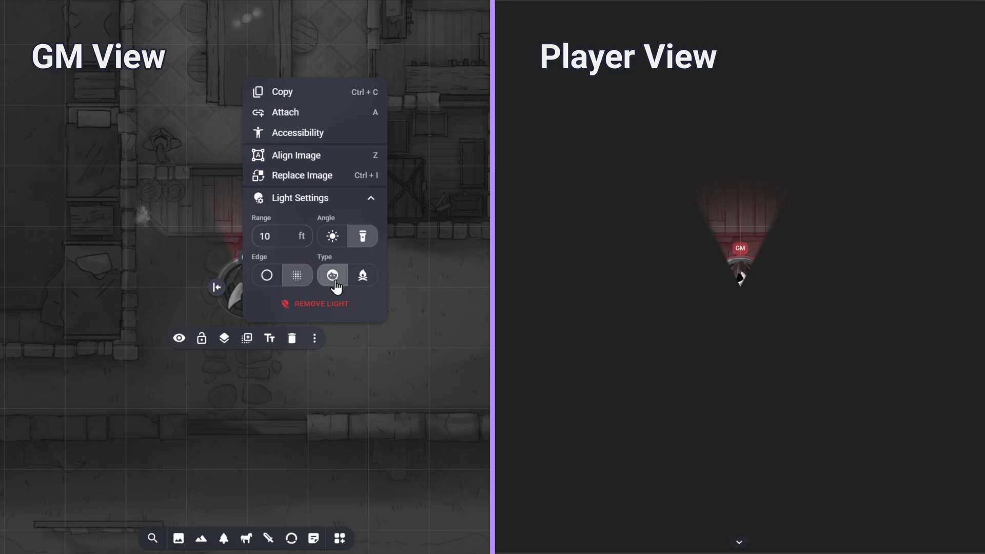
left_click(317, 305)
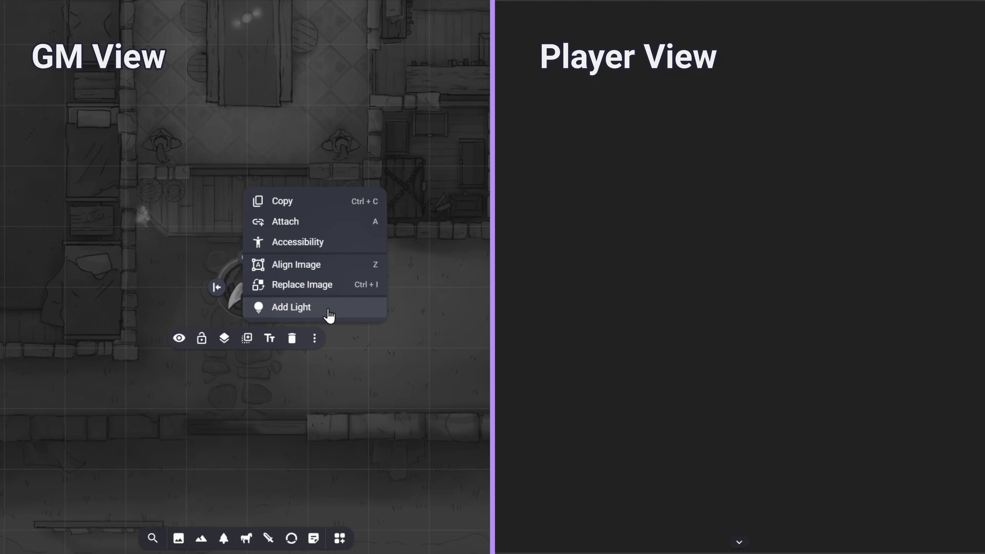
- Add a fresh 30 ft light to the dagger token and switch to fog editing
left_click(329, 312)
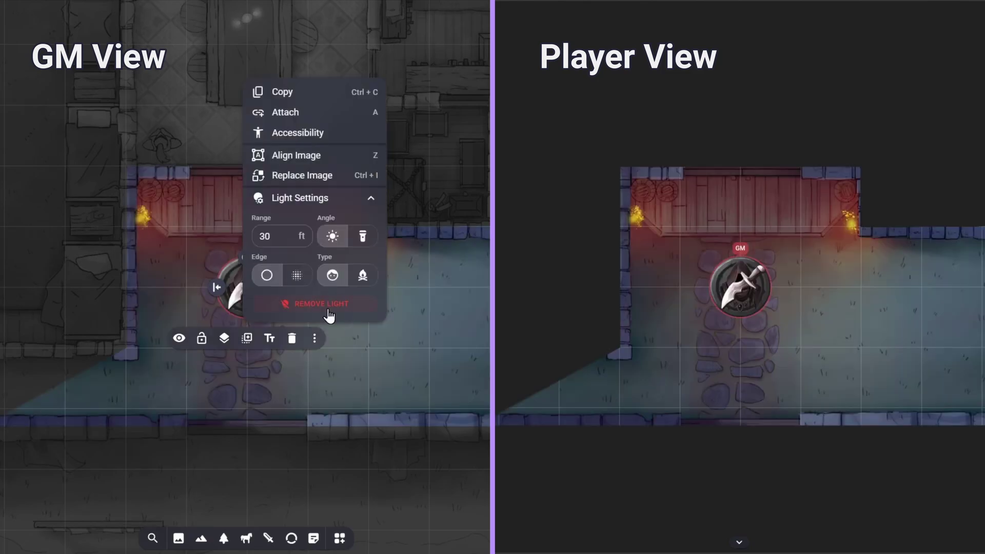
left_click(408, 310)
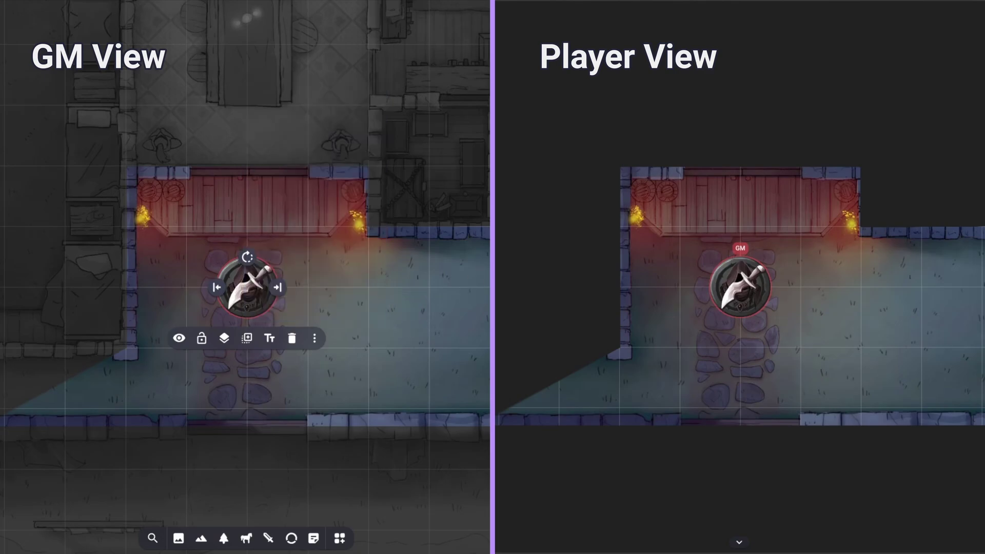
key("f")
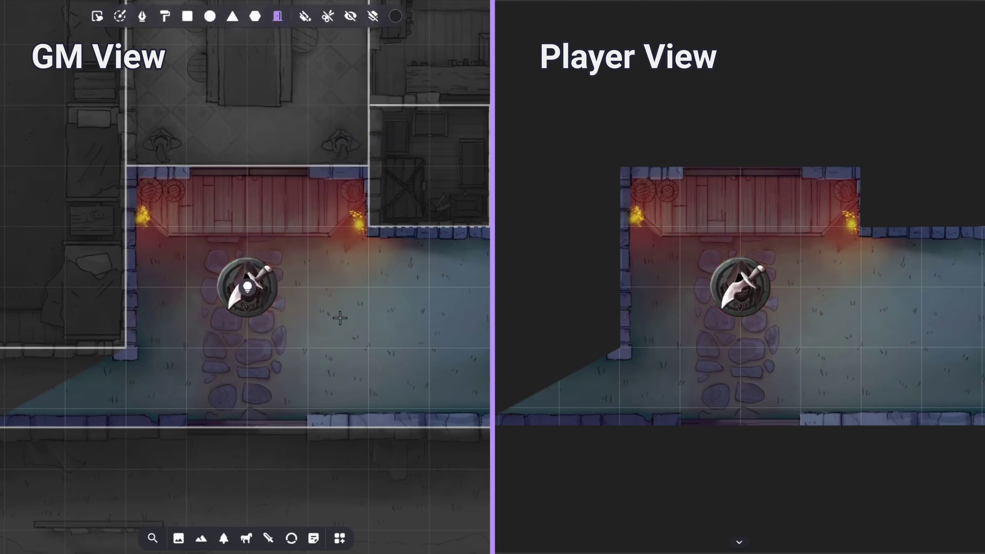
- Give the dagger token's light the dotted soft edge
left_click(251, 302)
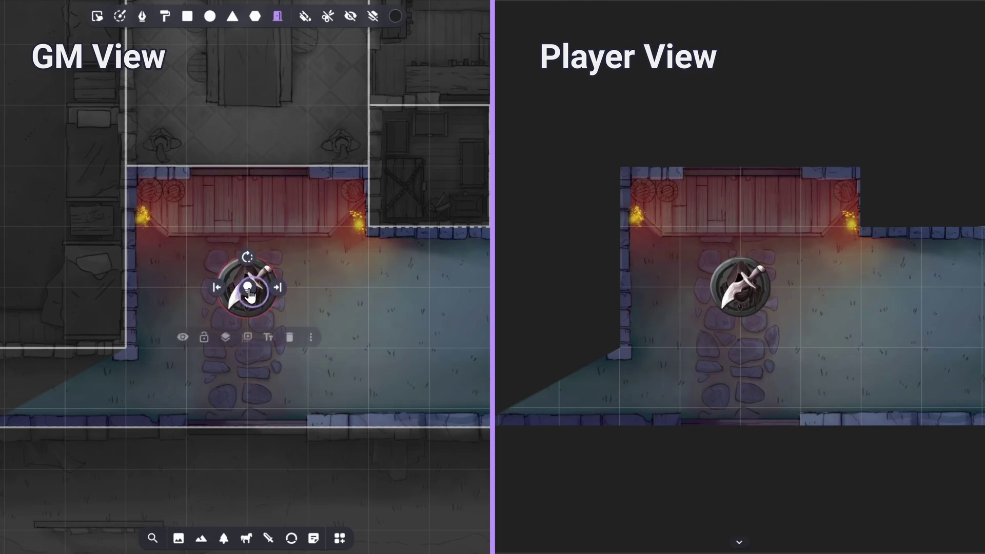
left_click(315, 339)
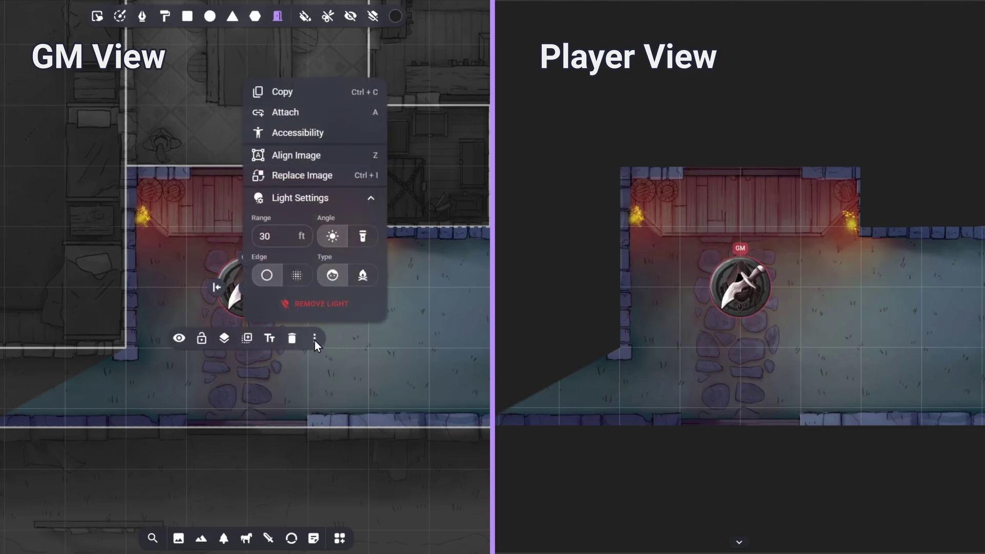
left_click(297, 275)
left_click(478, 289)
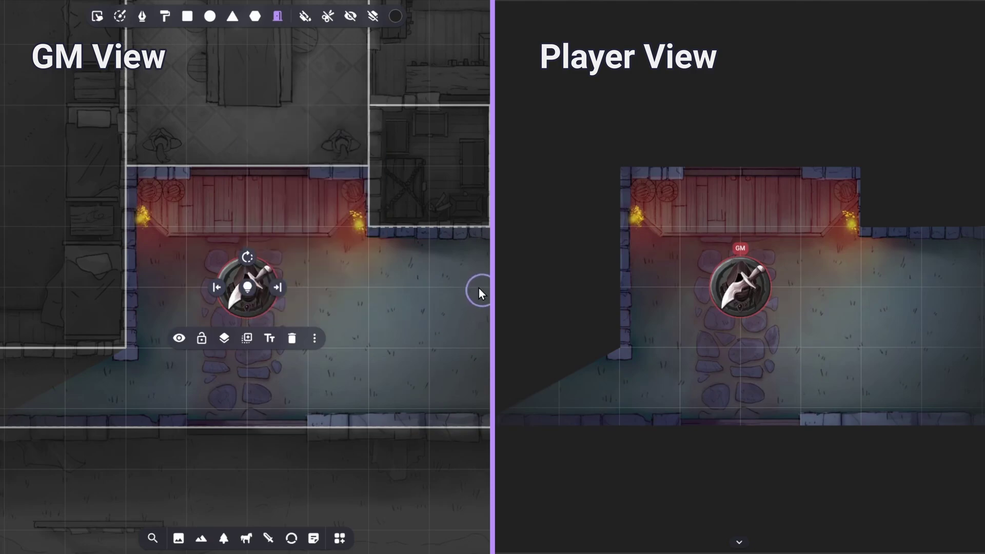
left_click(464, 286)
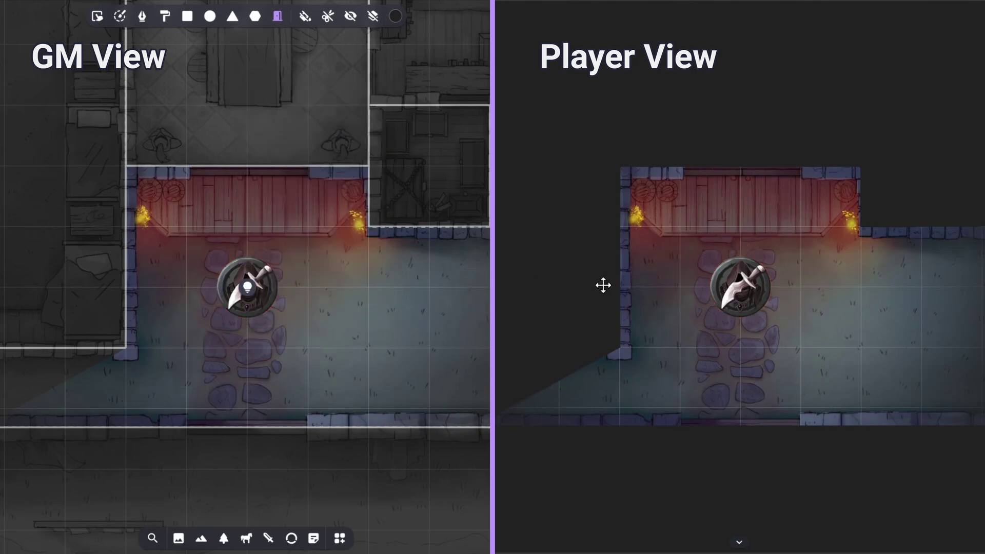
- From the player's side, change the token's light range from 30 ft to 60 ft
left_click(743, 303)
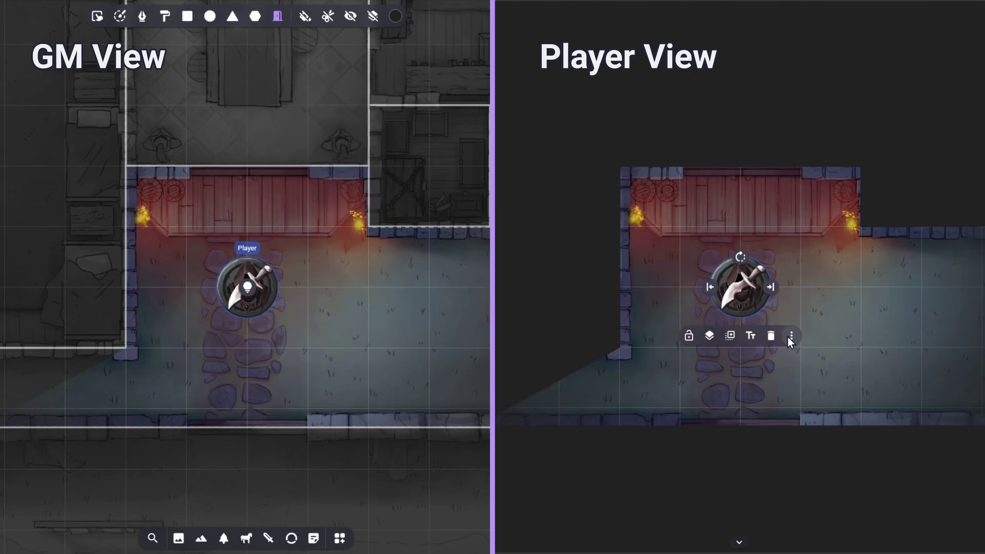
left_click(789, 336)
left_click_drag(769, 243, 715, 247)
type("60")
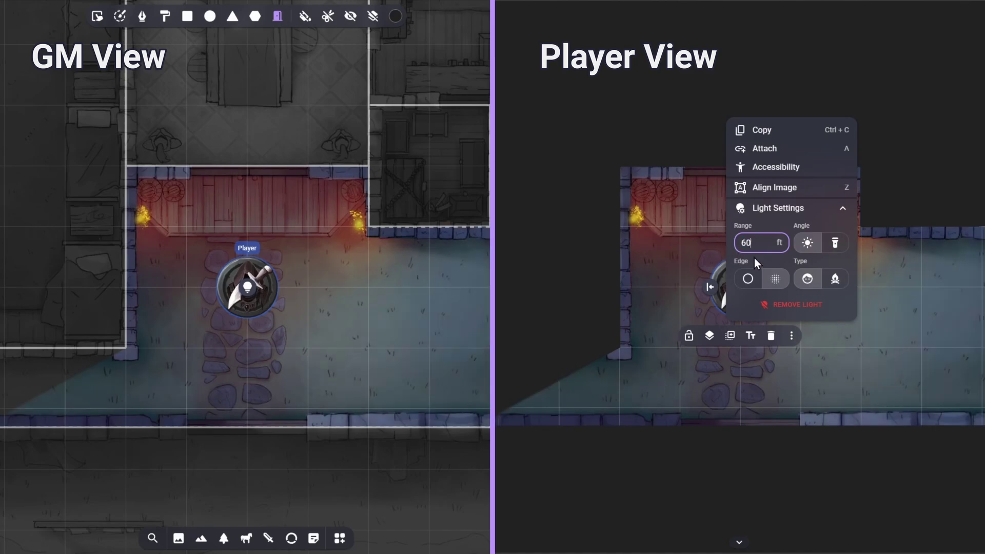
left_click(856, 336)
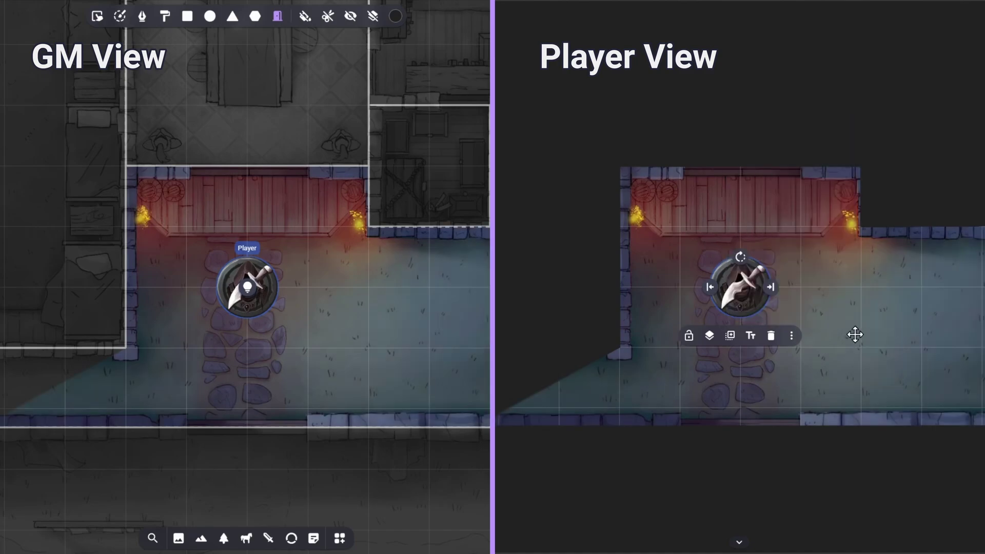
left_click(855, 334)
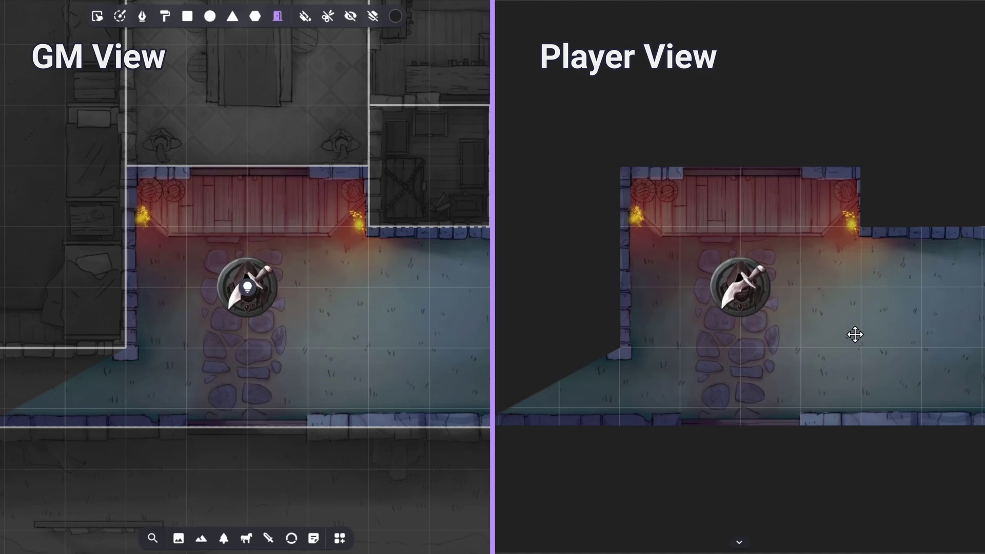
- Move the token up toward the hall and draw a closed door across the wall above it
left_click_drag(743, 290, 739, 239)
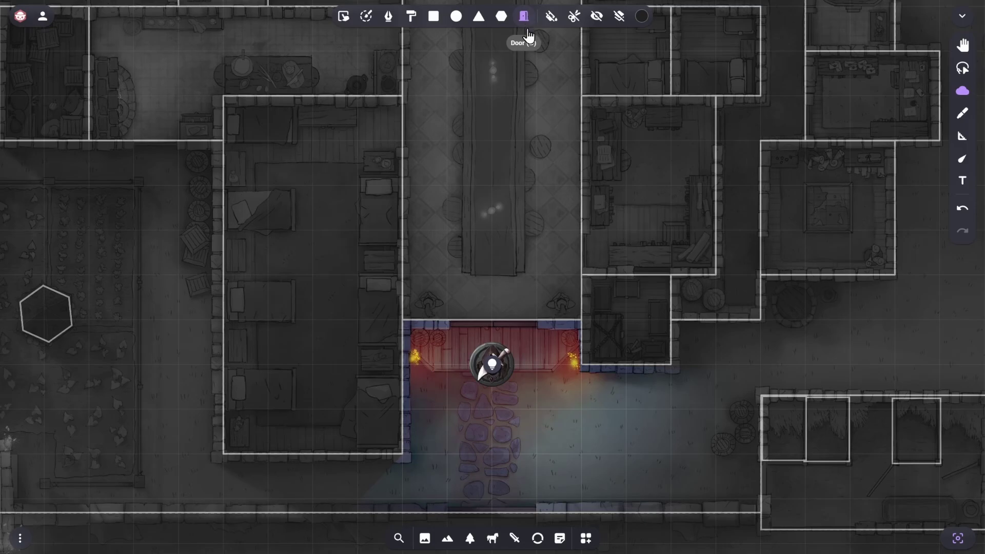
left_click_drag(448, 302, 531, 303)
left_click_drag(449, 321, 539, 320)
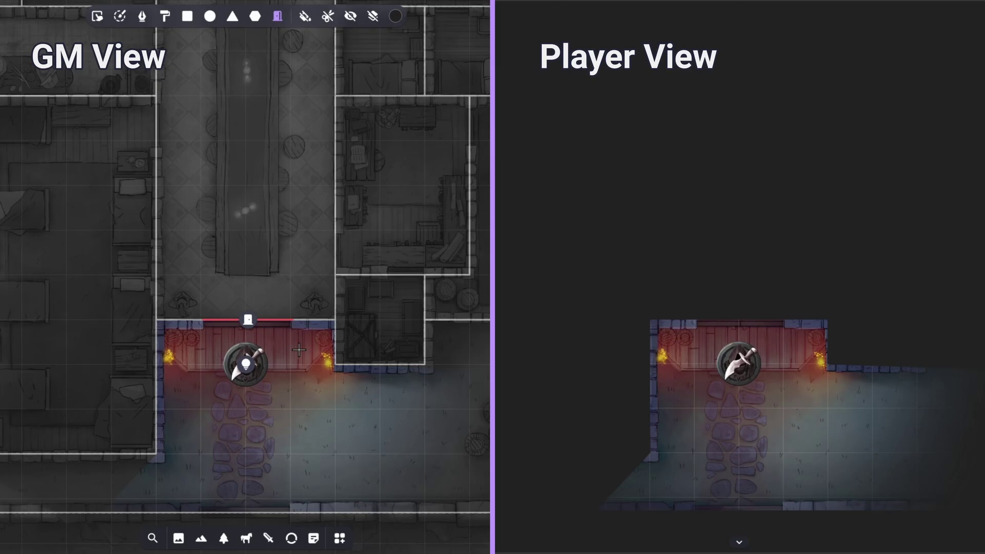
- Open the new hall door, move the token into the hall, and delete a misplaced door
left_click(248, 320)
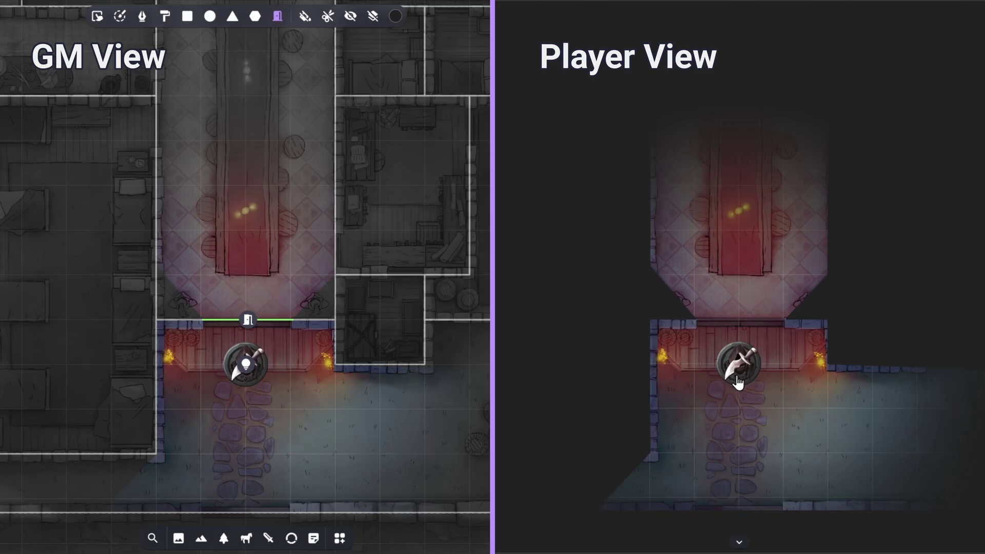
mouse_move(737, 382)
left_mouse_down()
mouse_move(747, 353)
mouse_move(799, 293)
mouse_move(805, 146)
mouse_move(782, 289)
mouse_move(739, 350)
mouse_move(737, 382)
left_mouse_up()
left_click_drag(358, 365, 409, 365)
double_click(383, 367)
- Draw an opened door on the hall's left wall and move the token up to the doorway
left_click_drag(157, 105, 156, 152)
left_click(157, 128)
left_click_drag(744, 369, 742, 328)
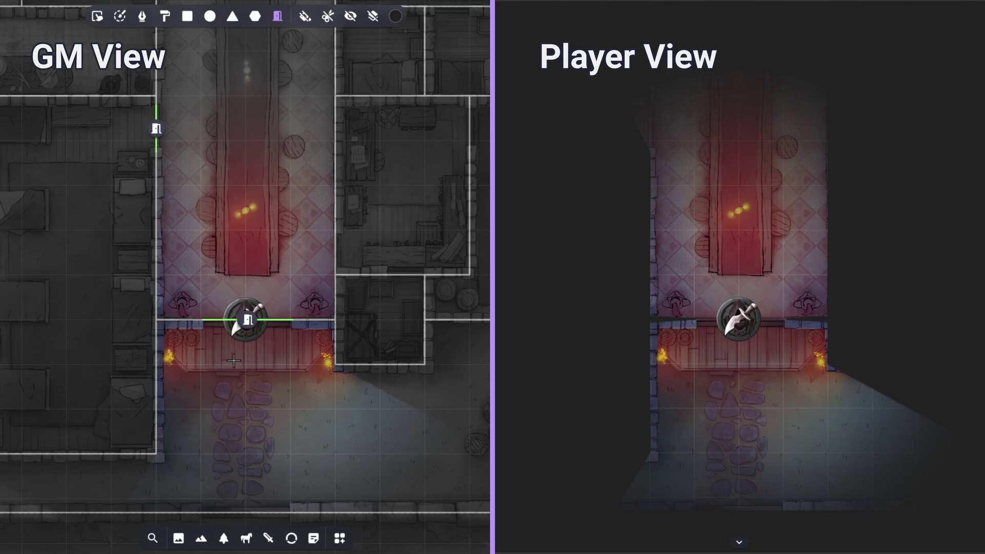
- Hide the dagger token, move it into the left bedroom, reveal it, and open the Characters collection
key("w")
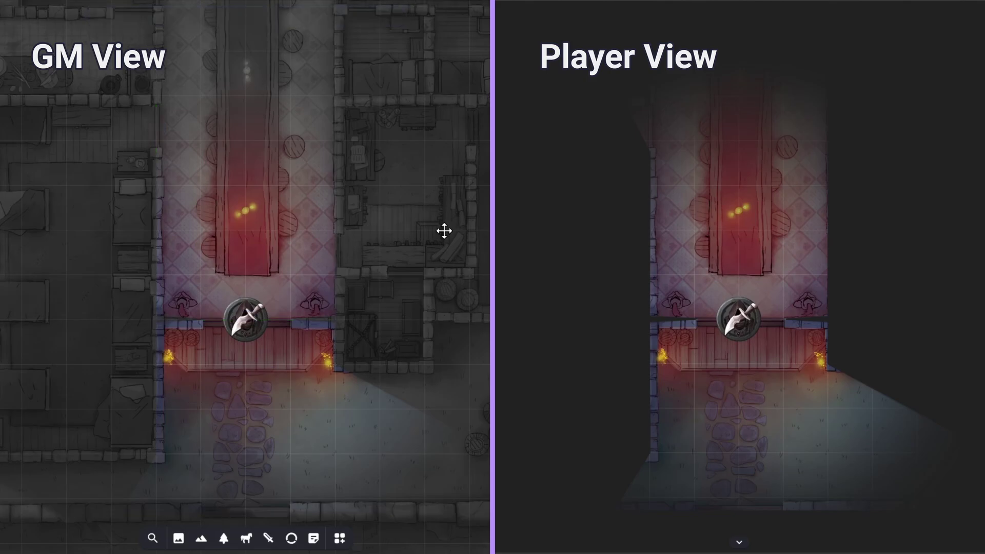
left_click(239, 333)
left_click(178, 362)
left_click_drag(242, 331, 81, 327)
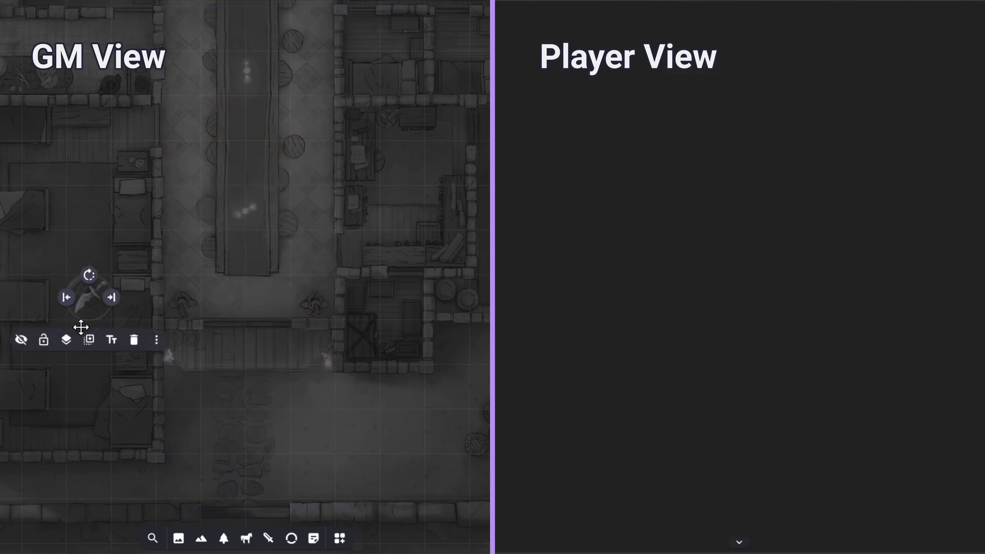
left_click(21, 341)
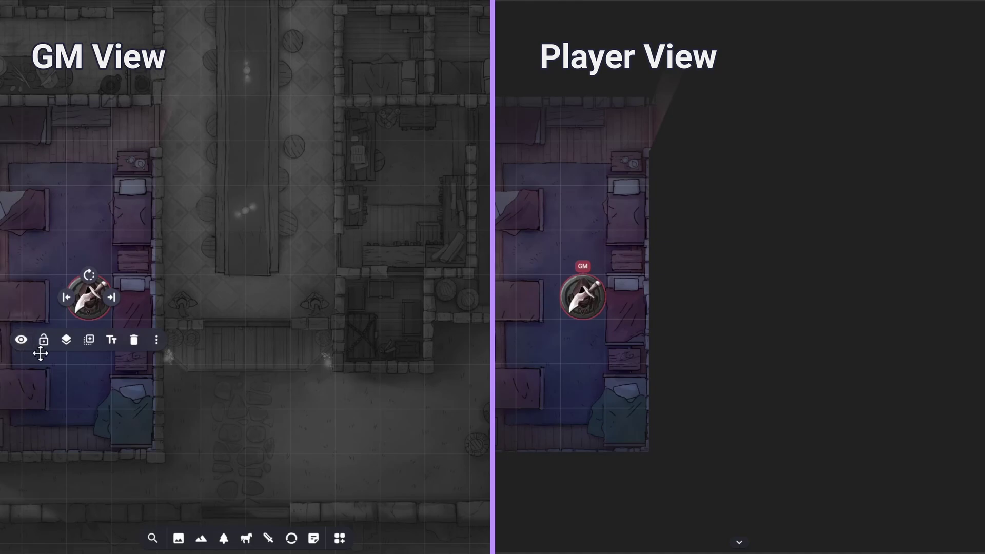
left_click(46, 356)
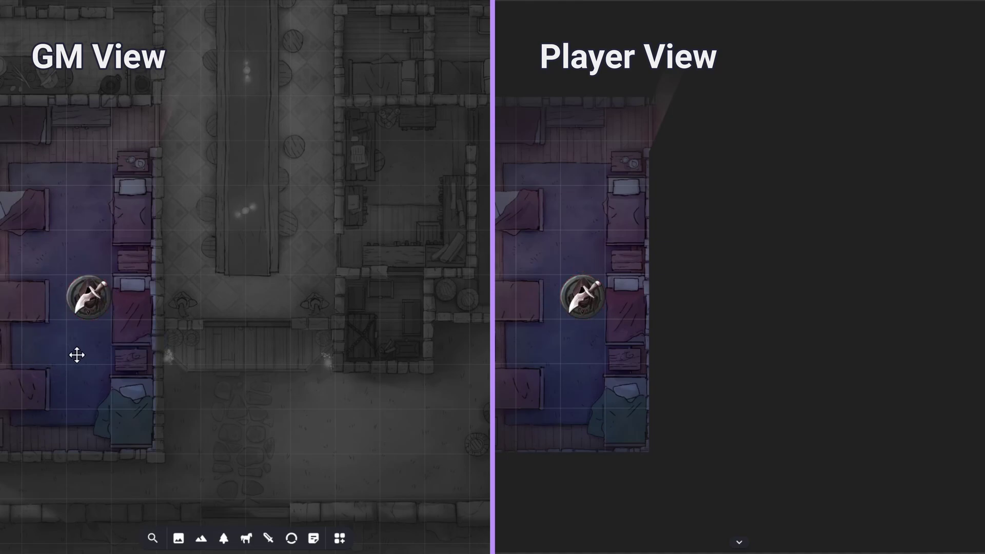
left_click(269, 539)
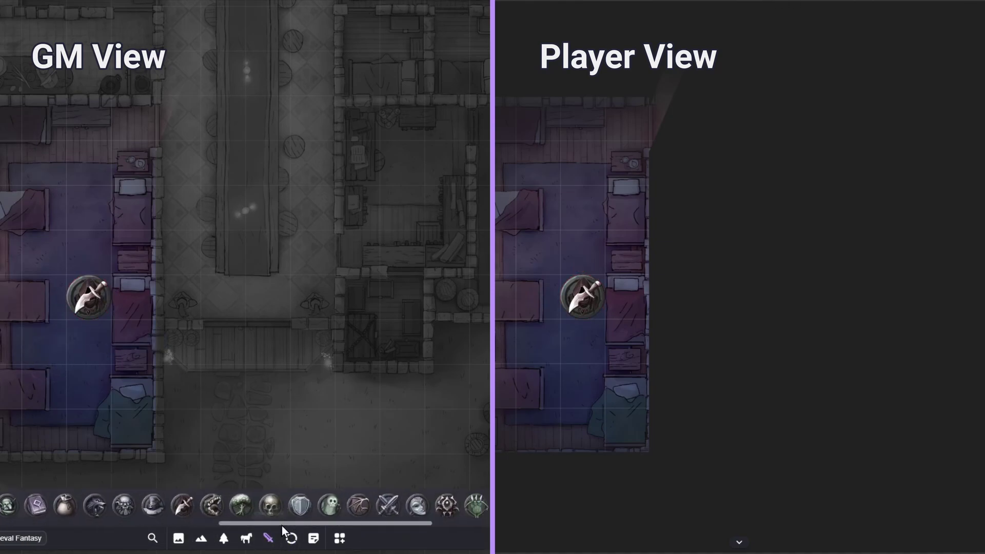